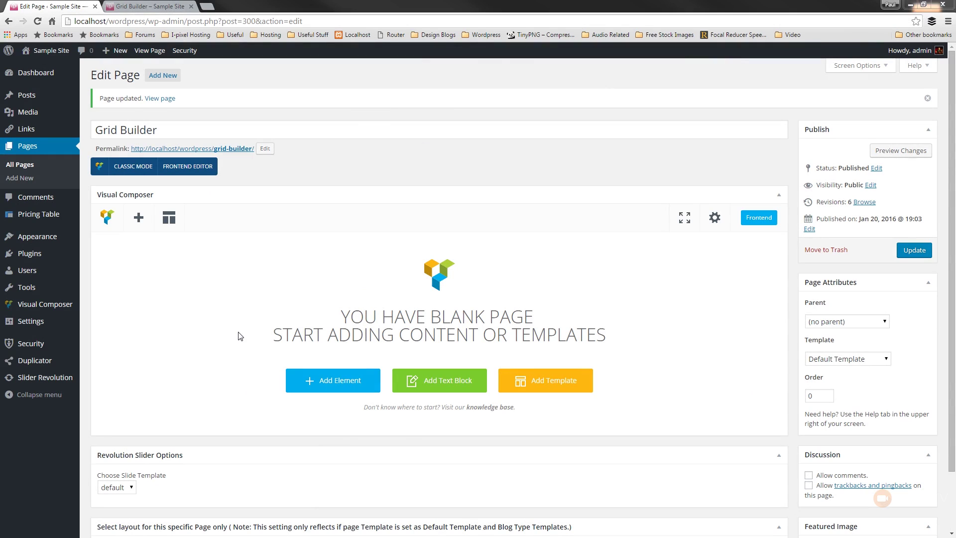
Add a Post Grid element to the blank page with Post as its data source.
{"action": "left_click", "coordinate": [332, 382]}
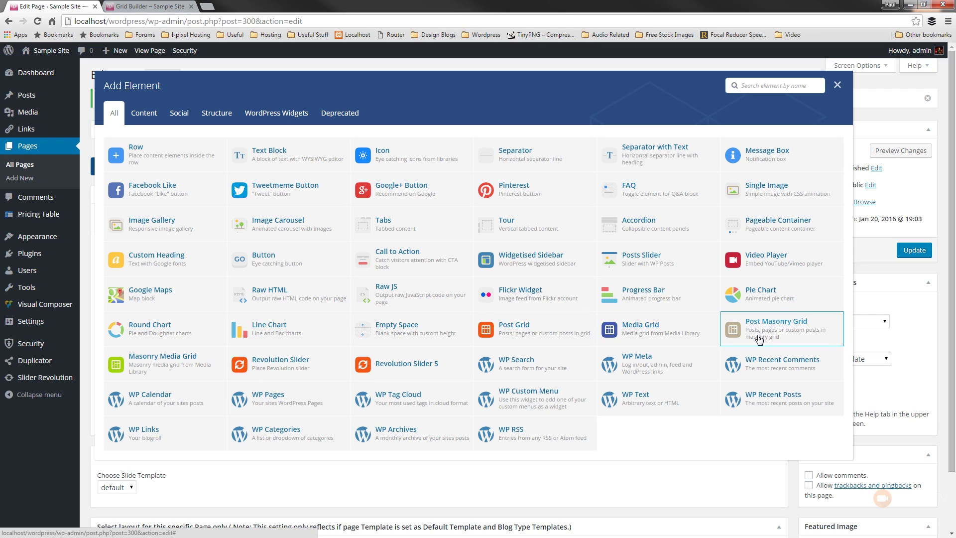
{"action": "left_click", "coordinate": [523, 334]}
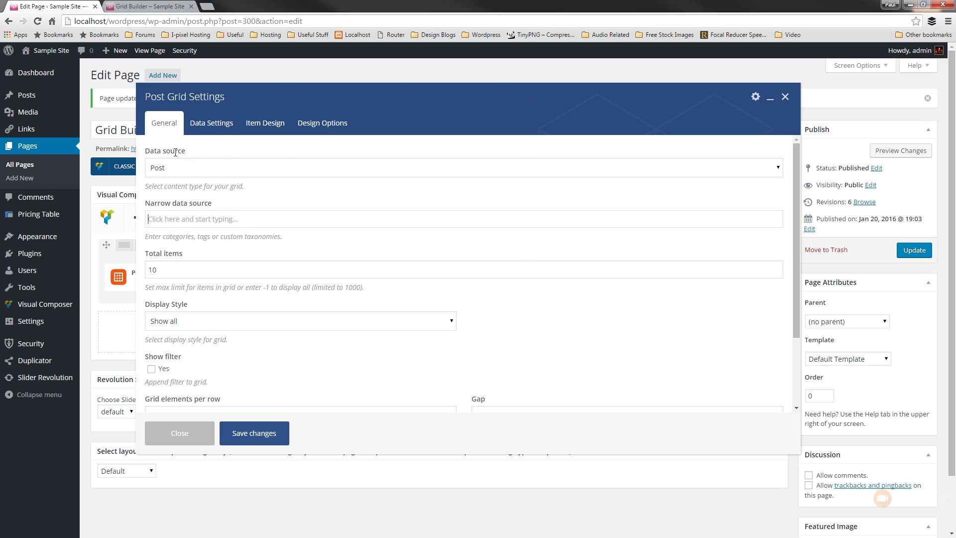
{"action": "left_click", "coordinate": [186, 168]}
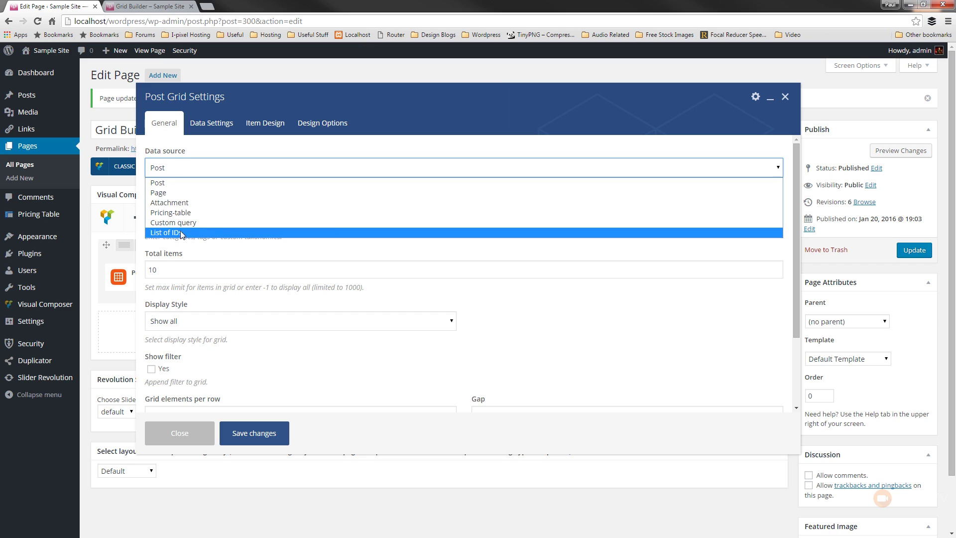
{"action": "left_click", "coordinate": [184, 188]}
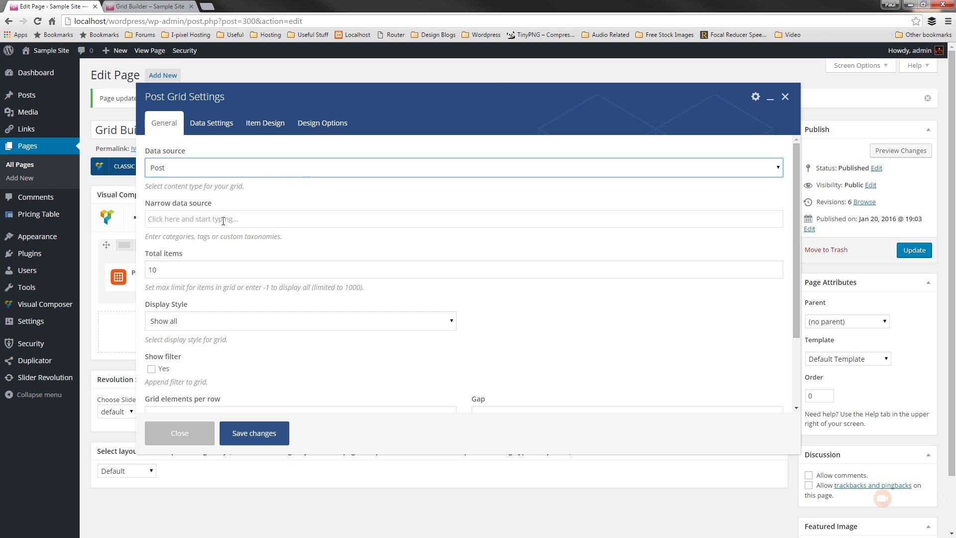
{"action": "left_click", "coordinate": [201, 221]}
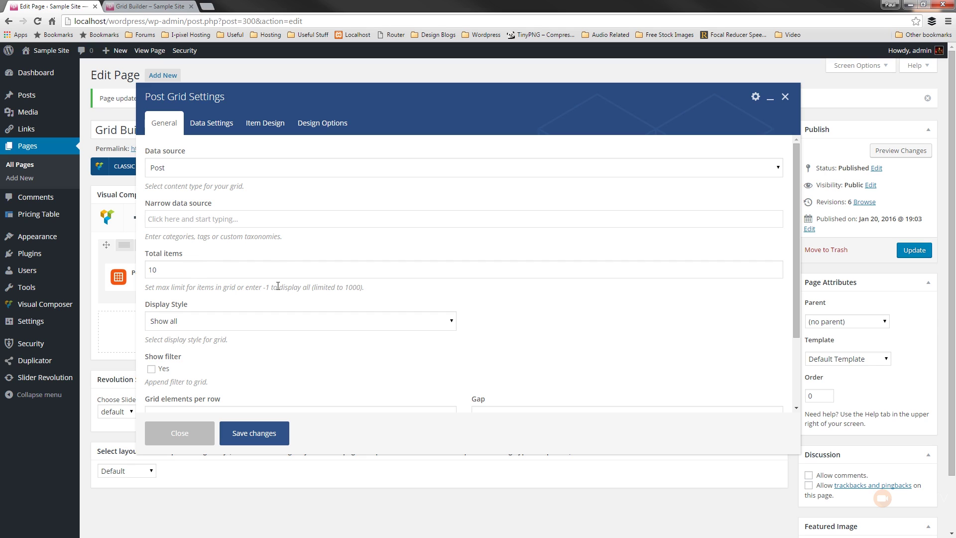
{"action": "left_click", "coordinate": [257, 277]}
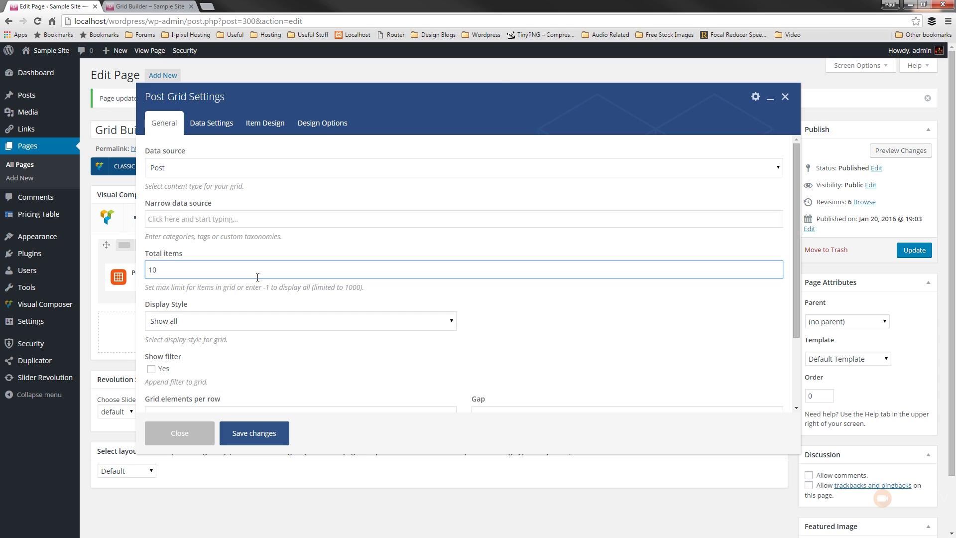
Set the grid's display style to Load more button with 6 items per page.
{"action": "left_click", "coordinate": [240, 328]}
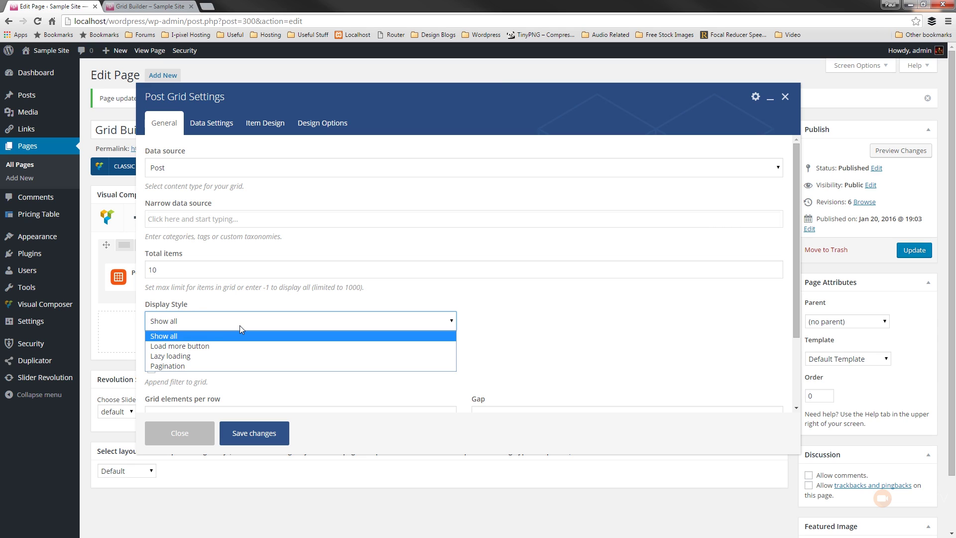
{"action": "left_click", "coordinate": [215, 346]}
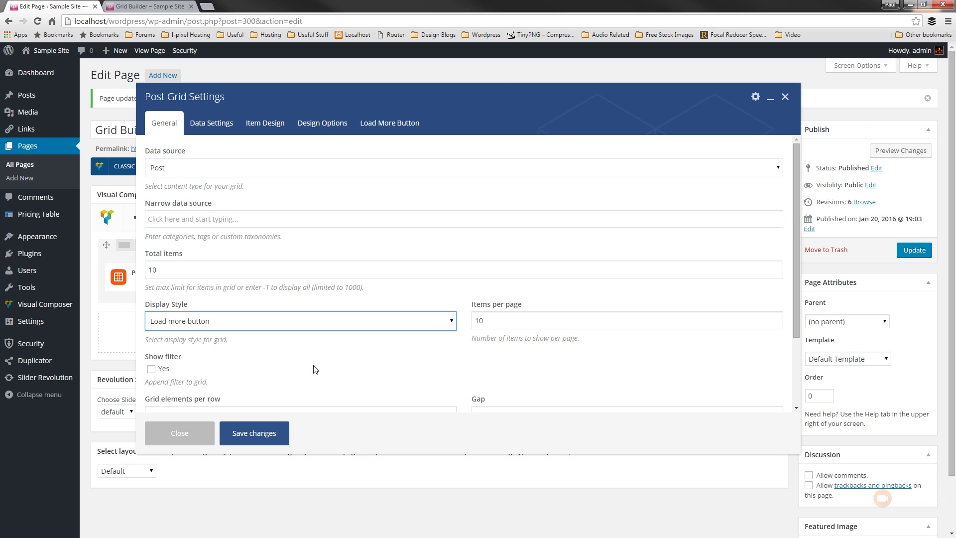
{"action": "double_click", "coordinate": [478, 320]}
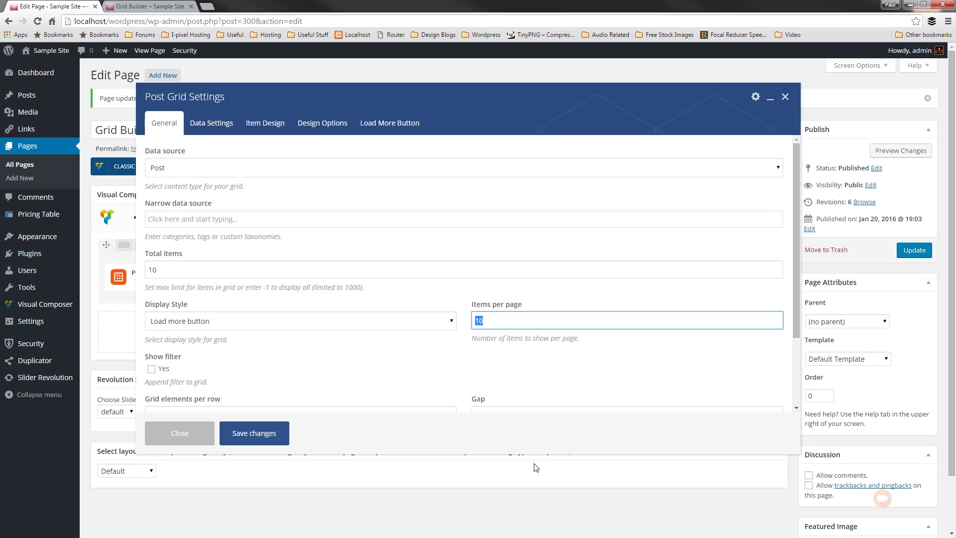
{"action": "type", "text": "6"}
{"action": "left_click", "coordinate": [395, 359]}
{"action": "scroll", "coordinate": [396, 361], "scroll_direction": "down", "scroll_amount": 2}
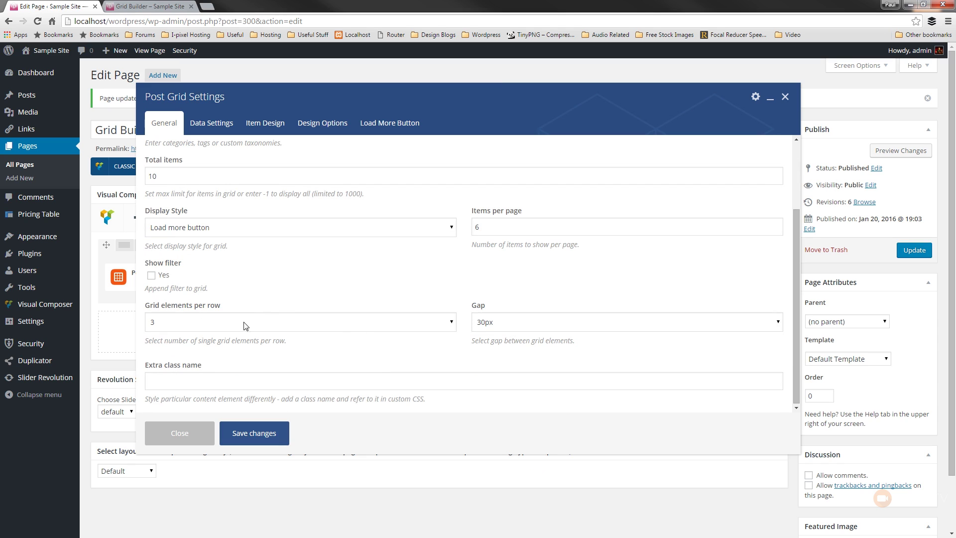
Enable the grid's filter and review the elements-per-row and gap choices.
{"action": "left_click", "coordinate": [198, 328]}
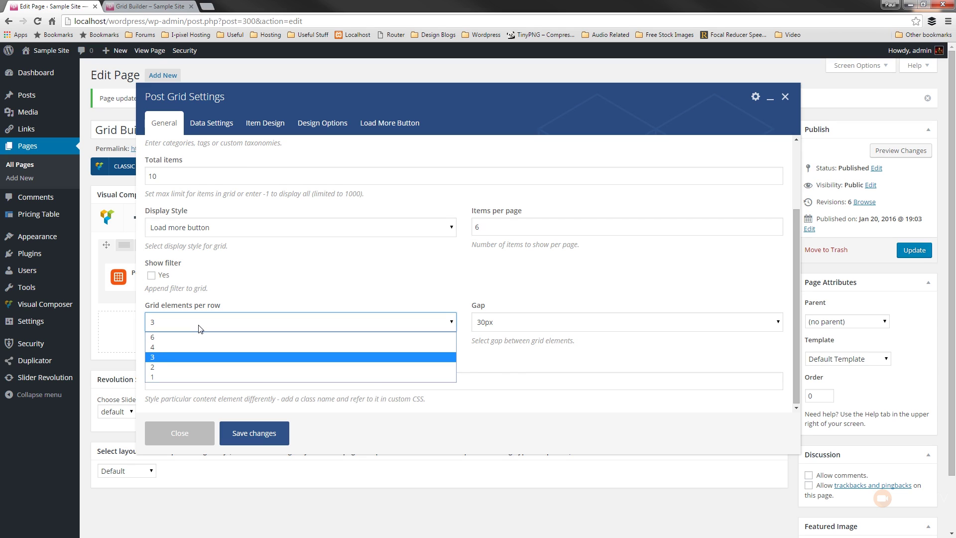
{"action": "left_click", "coordinate": [286, 276]}
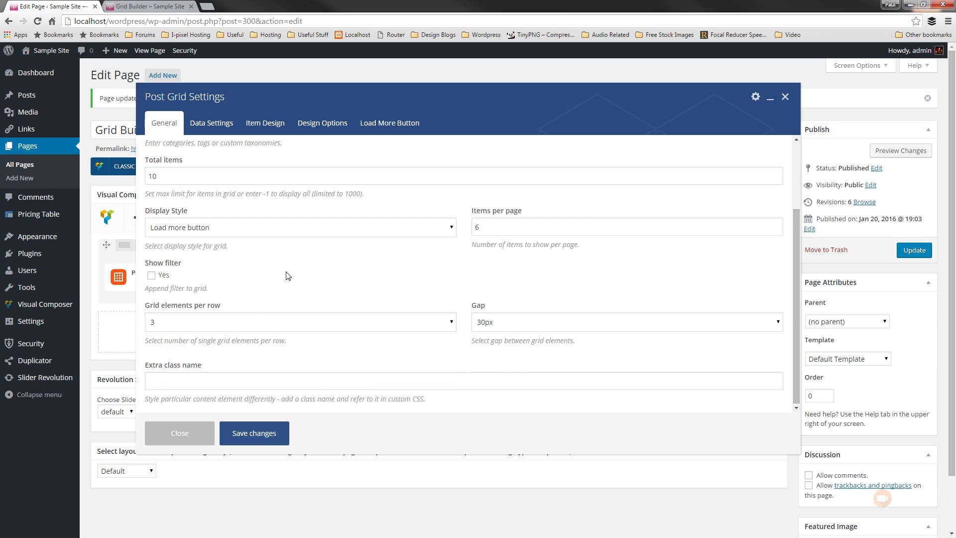
{"action": "left_click", "coordinate": [160, 278]}
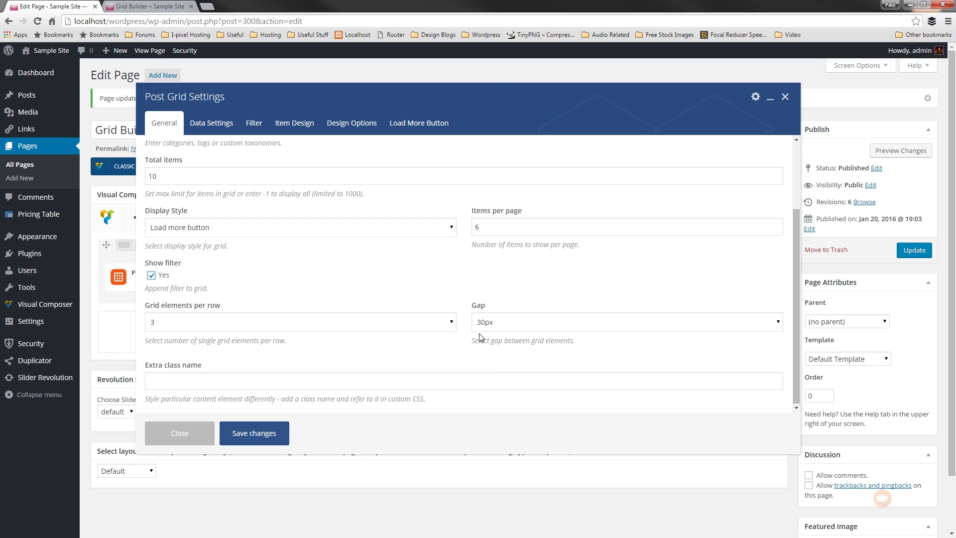
{"action": "left_click", "coordinate": [498, 329]}
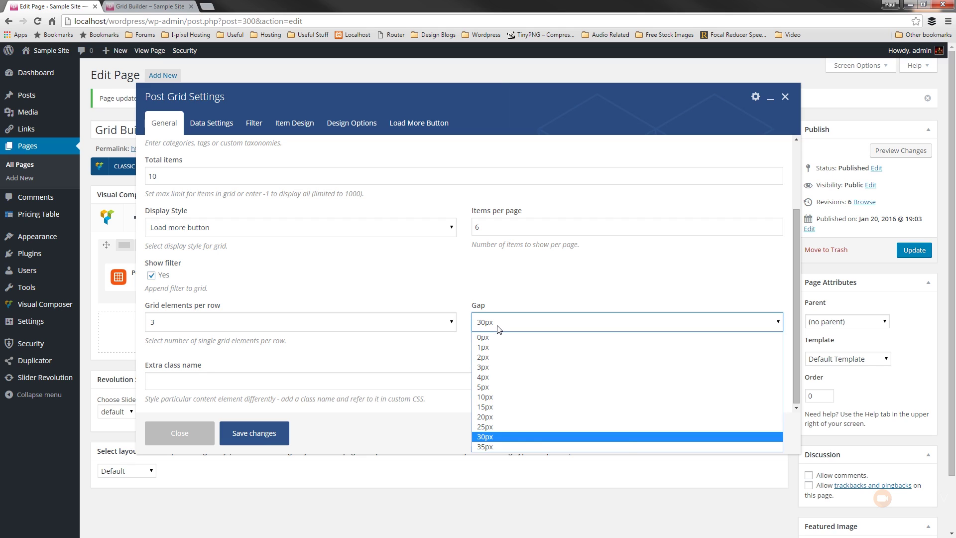
{"action": "left_click", "coordinate": [542, 273]}
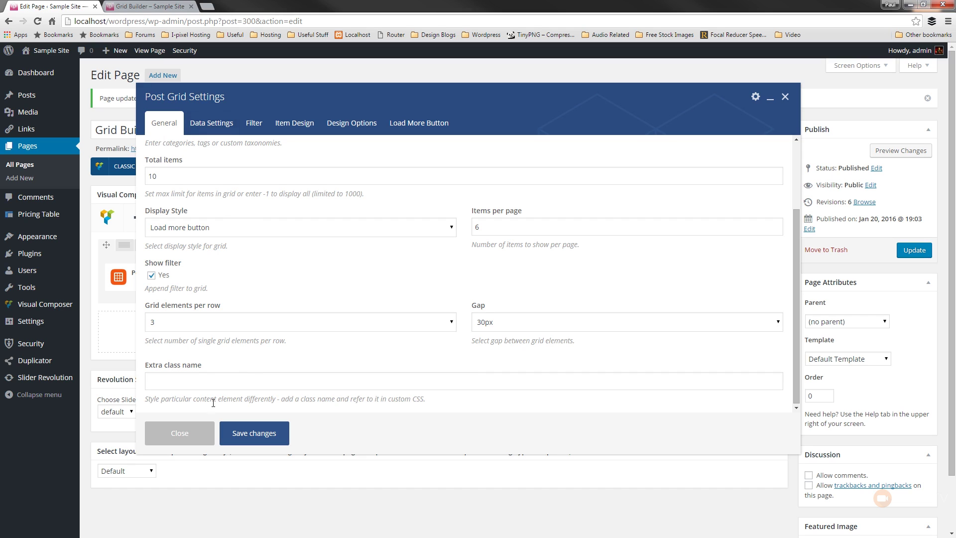
Order the grid's data by Date and review the sort order choices.
{"action": "left_click", "coordinate": [199, 133]}
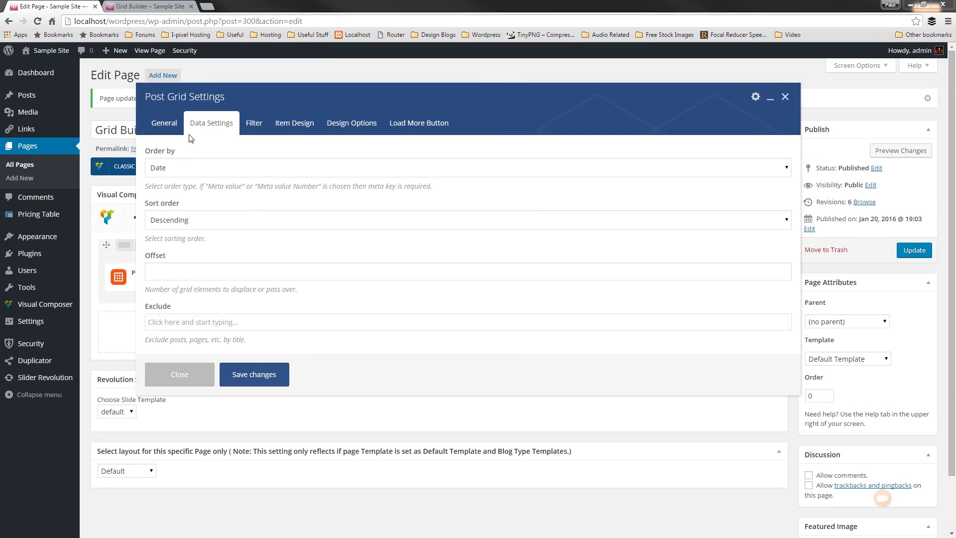
{"action": "left_click", "coordinate": [177, 165]}
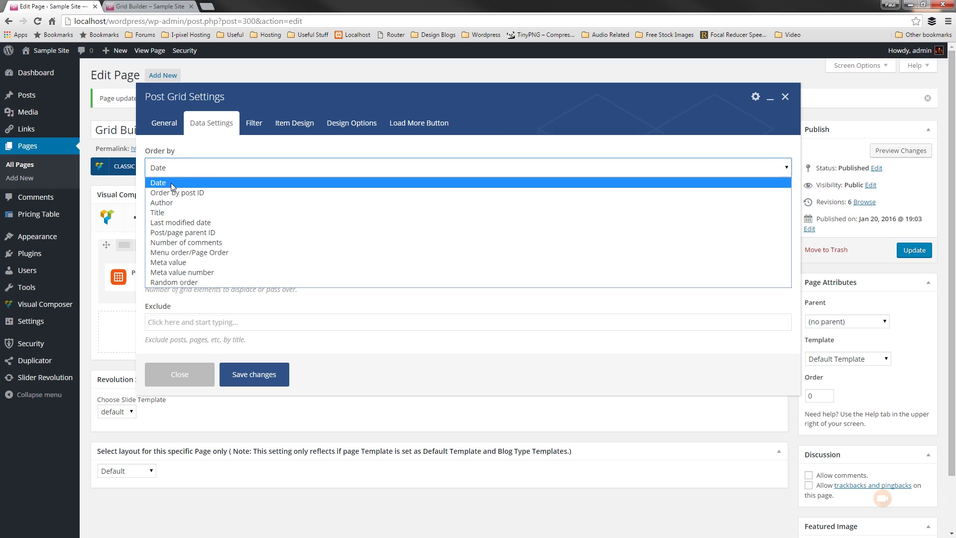
{"action": "left_click", "coordinate": [171, 183]}
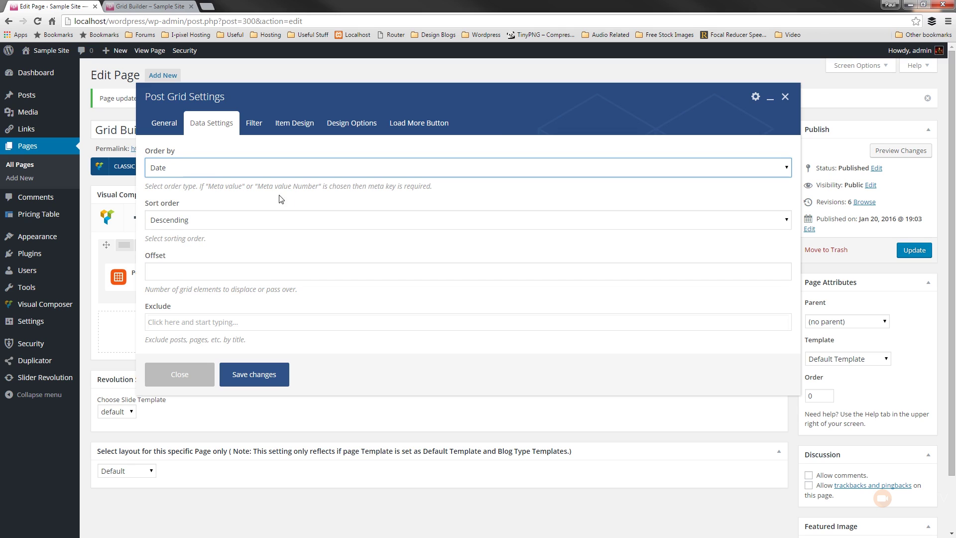
{"action": "left_click", "coordinate": [209, 219]}
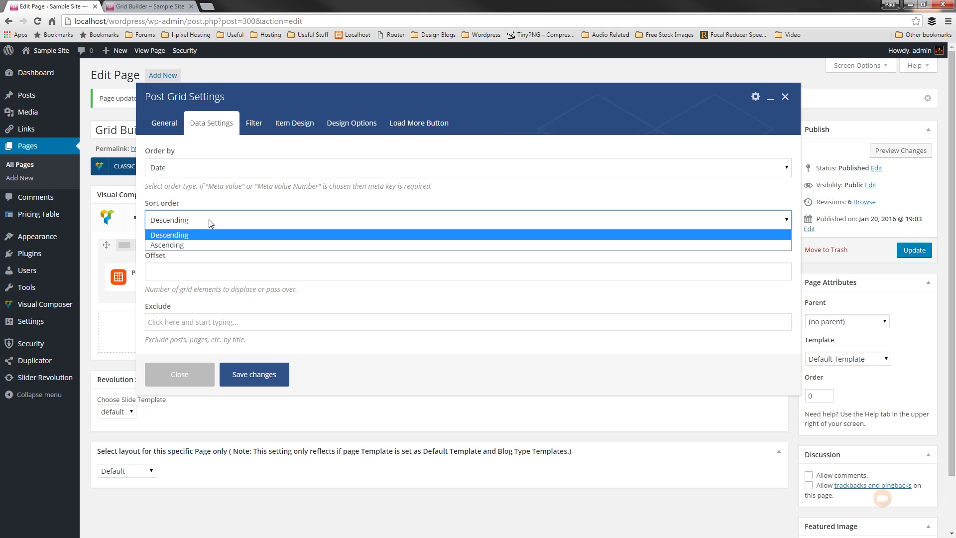
{"action": "left_click", "coordinate": [232, 197]}
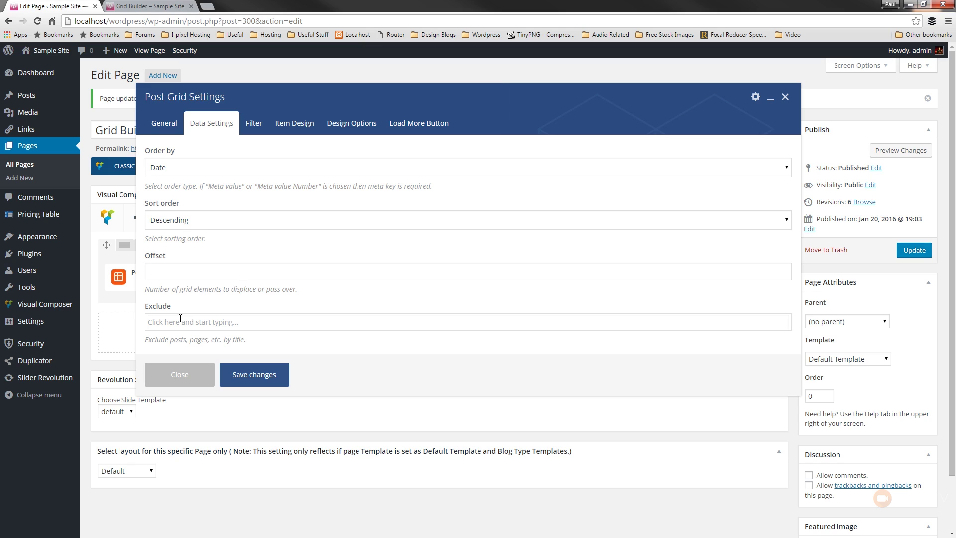
Check the Show filter option and examine which sources the grid can be filtered by.
{"action": "left_click", "coordinate": [255, 128]}
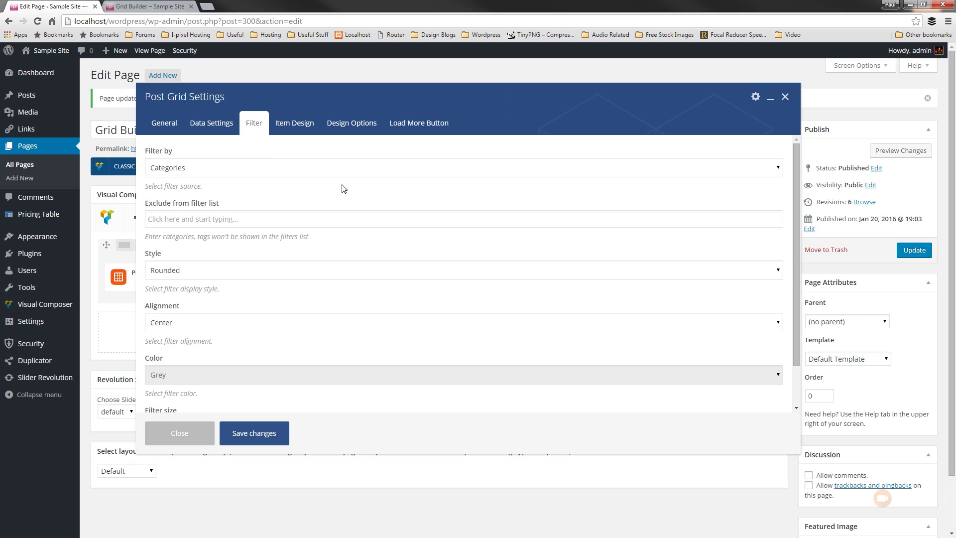
{"action": "left_click", "coordinate": [167, 129]}
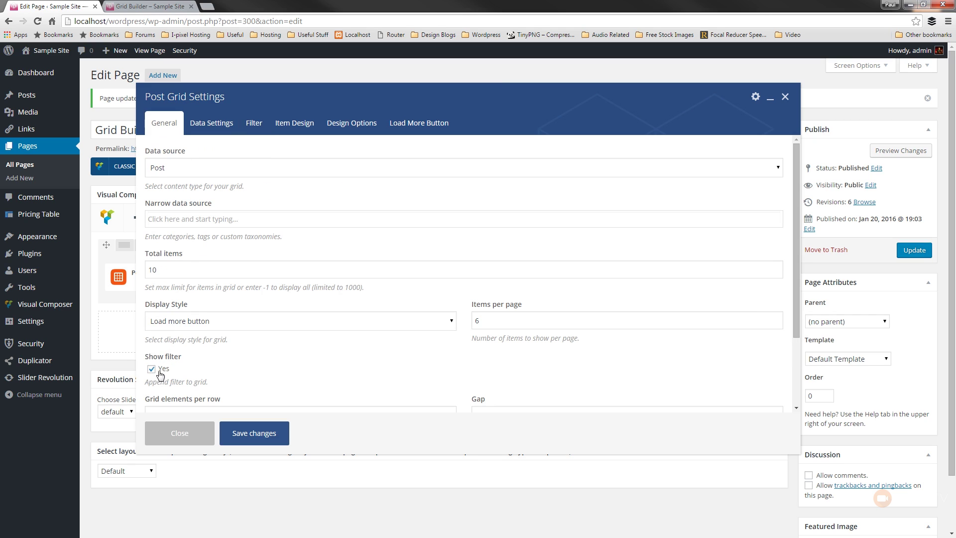
{"action": "left_click", "coordinate": [250, 126]}
{"action": "left_click", "coordinate": [189, 169]}
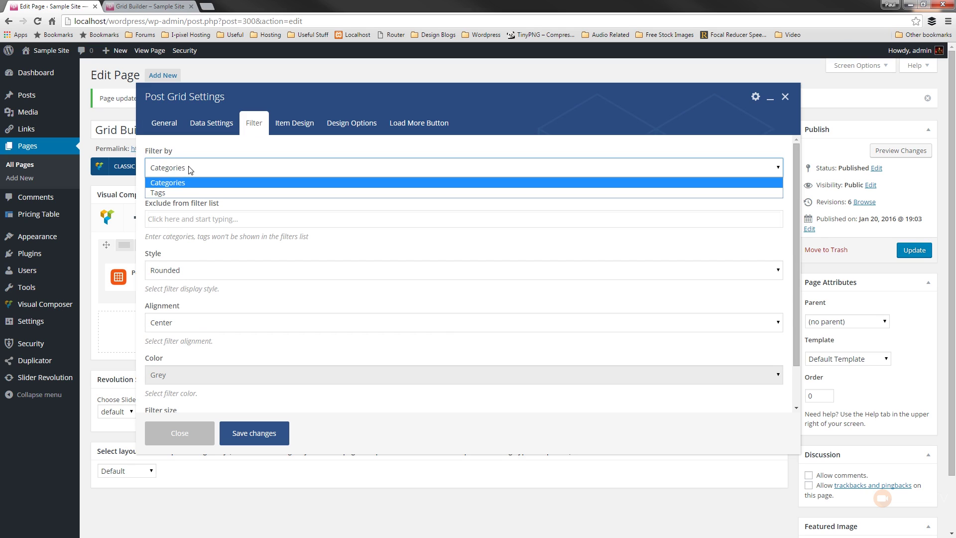
{"action": "left_click", "coordinate": [209, 153]}
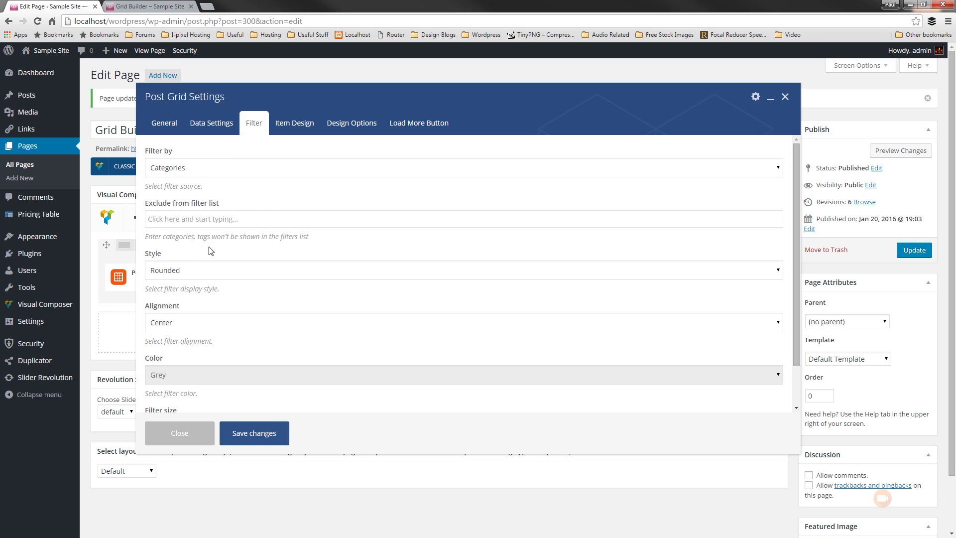
Examine the available style, color and size choices for the grid's filter.
{"action": "scroll", "coordinate": [225, 251], "scroll_direction": "down", "scroll_amount": 2}
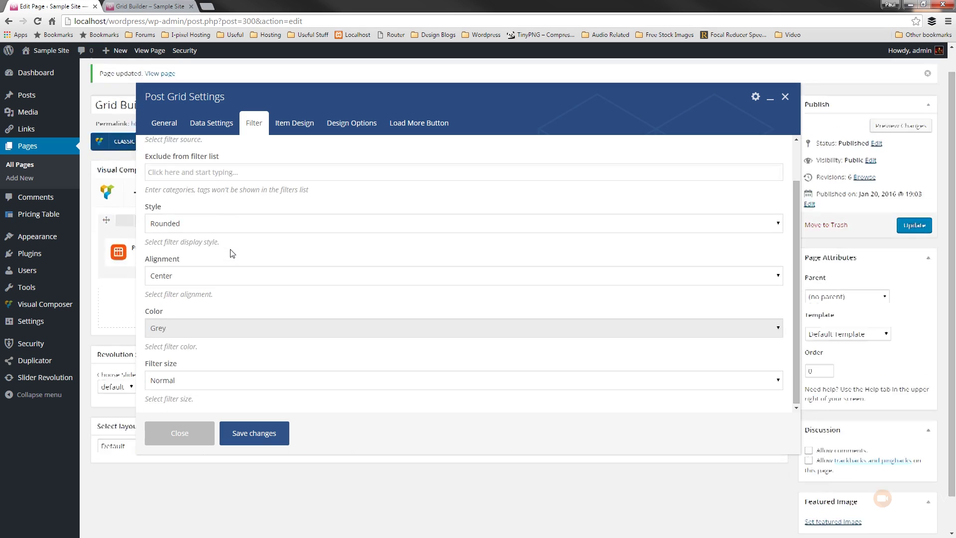
{"action": "left_click", "coordinate": [189, 225]}
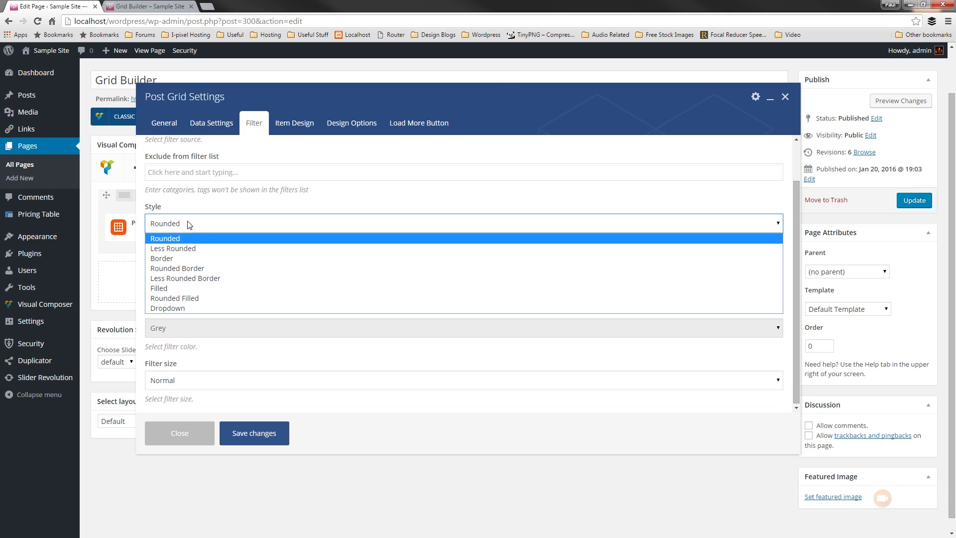
{"action": "left_click", "coordinate": [259, 208]}
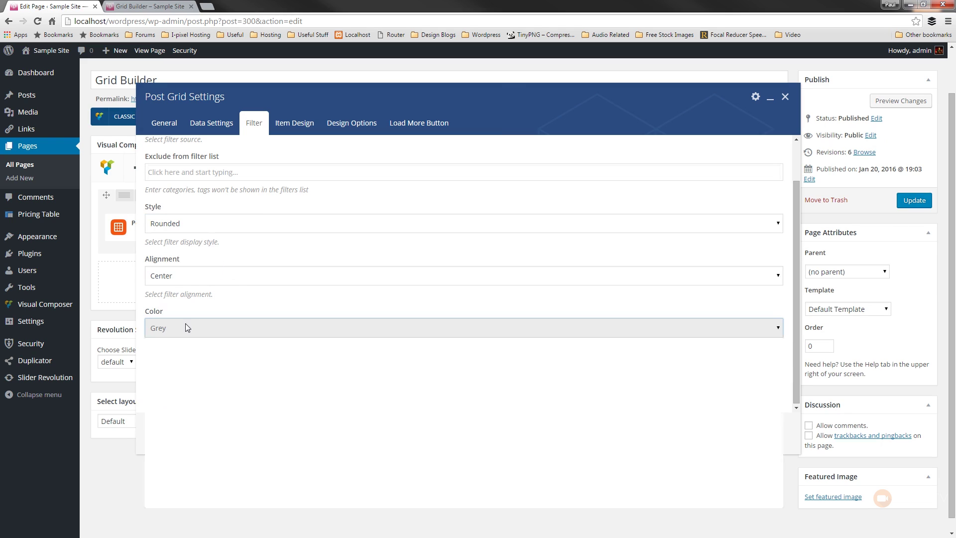
{"action": "left_click", "coordinate": [185, 324]}
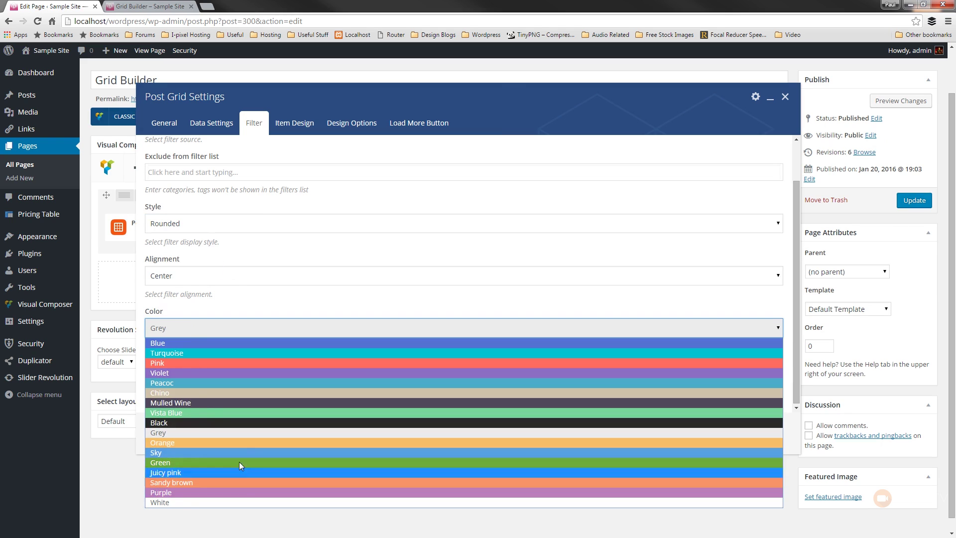
{"action": "left_click", "coordinate": [281, 305]}
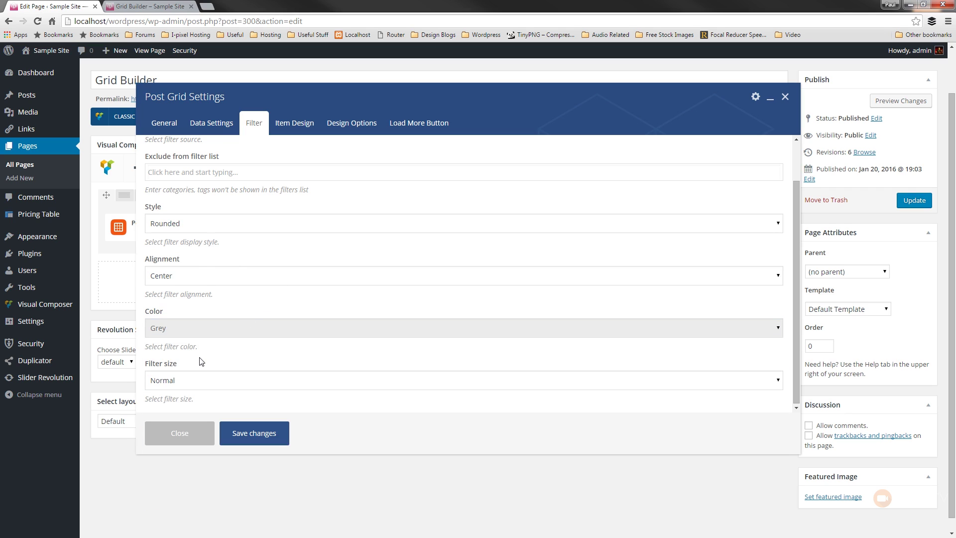
{"action": "scroll", "coordinate": [209, 355], "scroll_direction": "down", "scroll_amount": 1}
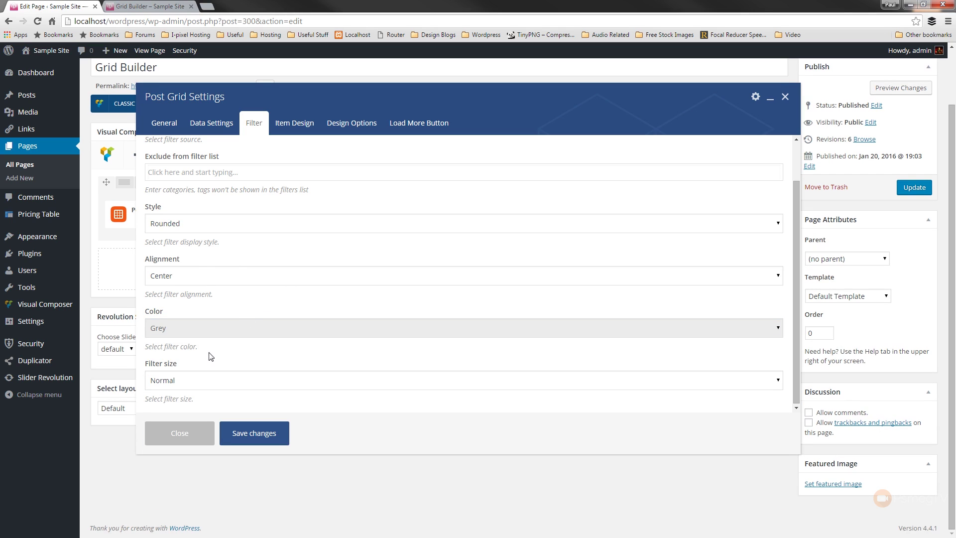
{"action": "left_click", "coordinate": [219, 380]}
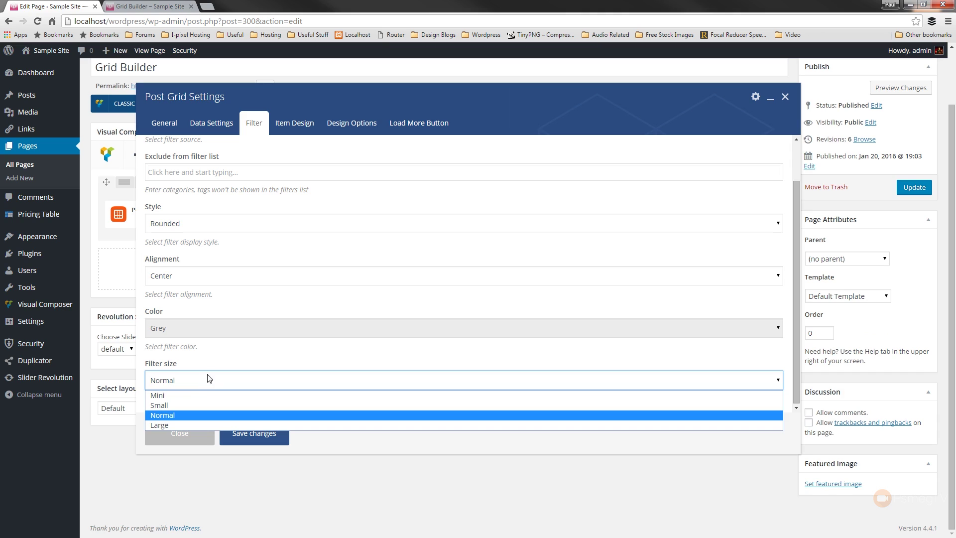
{"action": "left_click", "coordinate": [223, 362]}
Turn off the filter for the post grid.
{"action": "left_click", "coordinate": [155, 131]}
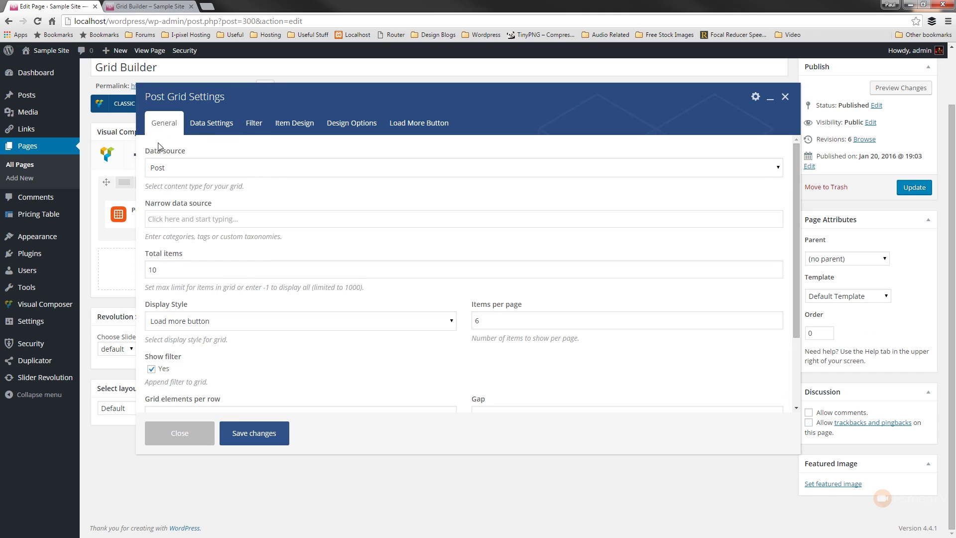
{"action": "left_click", "coordinate": [150, 370]}
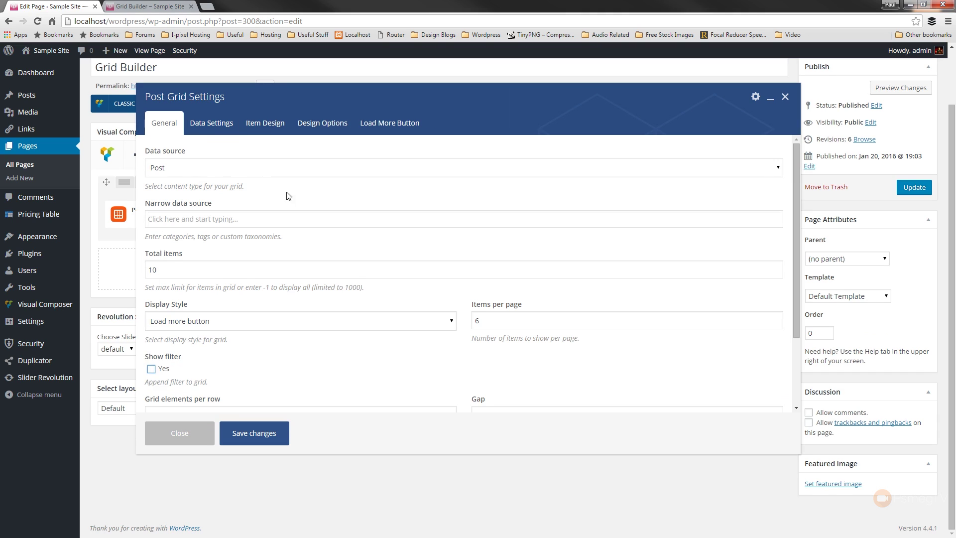
Review the grid element templates in the post grid's item design and choose Basic grid: Vertical flip.
{"action": "left_click", "coordinate": [265, 124]}
{"action": "left_click", "coordinate": [272, 169]}
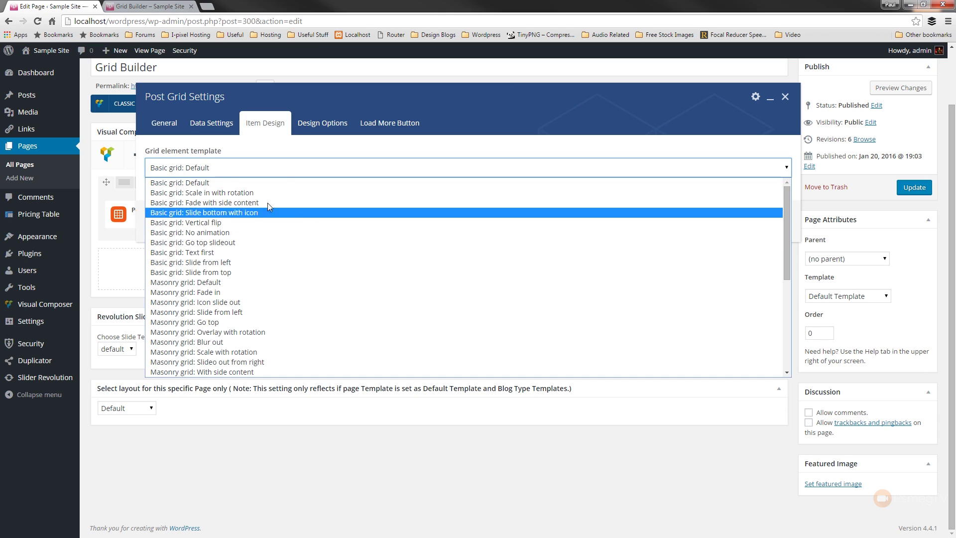
{"action": "scroll", "coordinate": [199, 288], "scroll_direction": "down", "scroll_amount": 6}
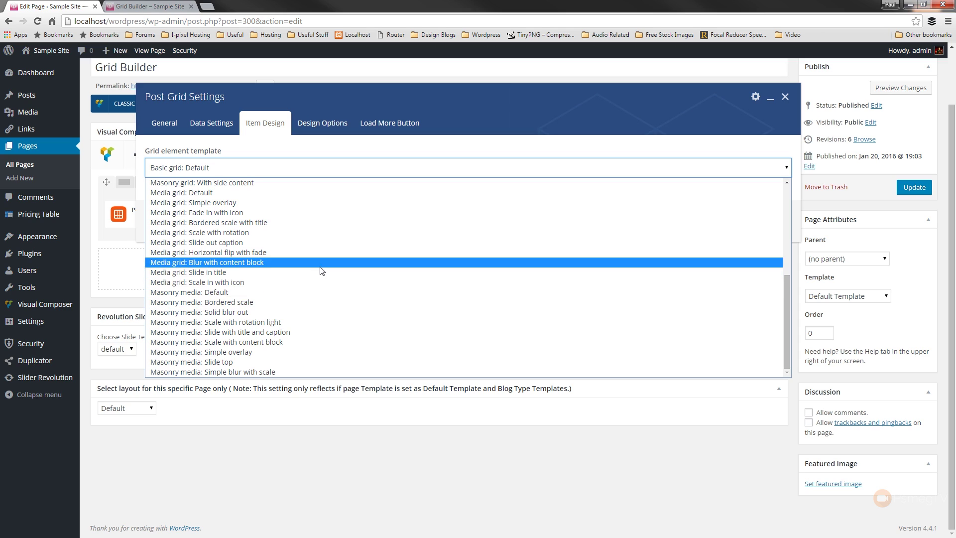
{"action": "scroll", "coordinate": [320, 268], "scroll_direction": "up", "scroll_amount": 5}
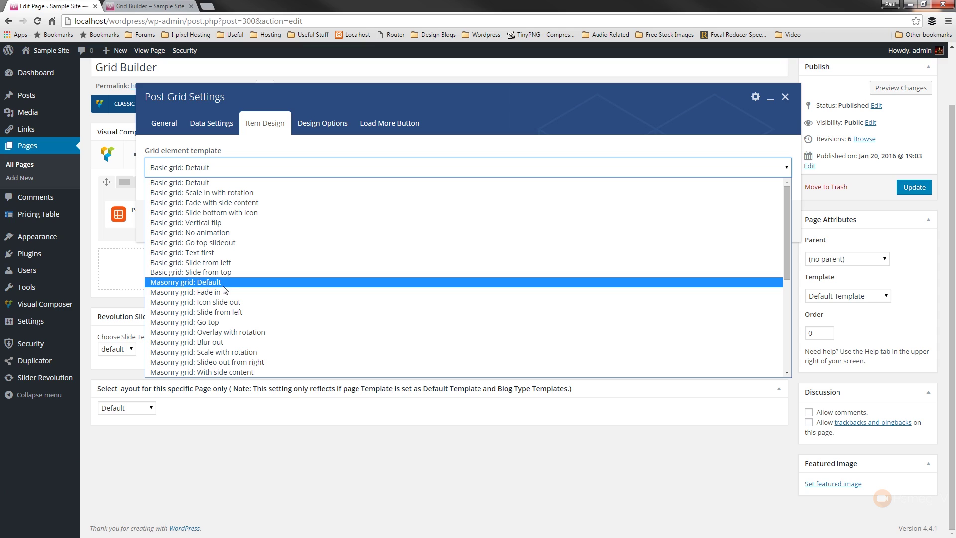
{"action": "left_click", "coordinate": [220, 224]}
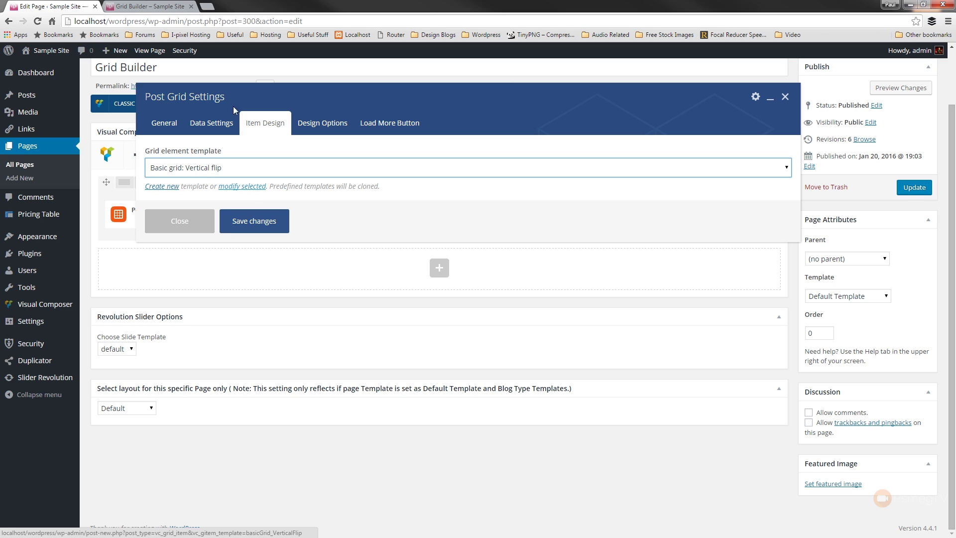
Examine the grid's design options and the text, style, shape and color choices of its Load more button.
{"action": "left_click", "coordinate": [316, 124]}
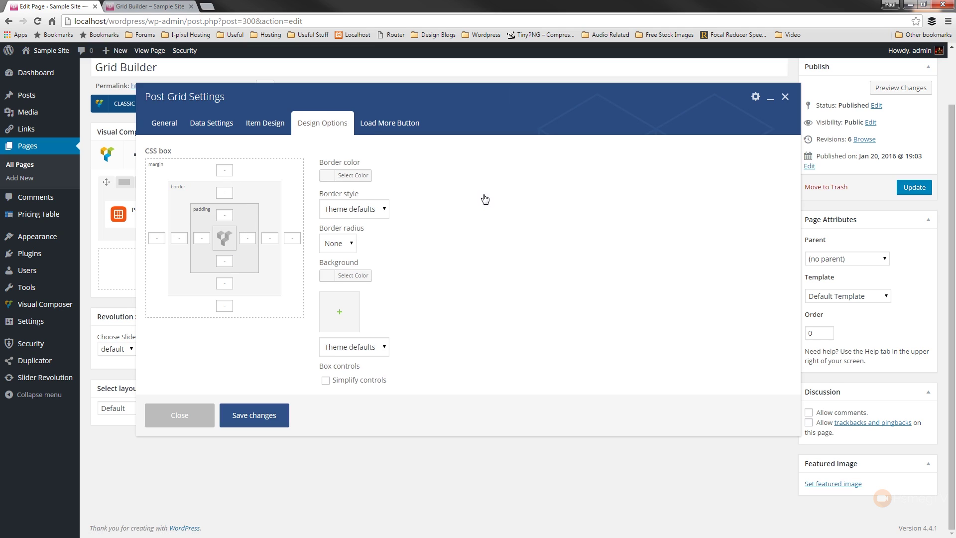
{"action": "left_click", "coordinate": [388, 124]}
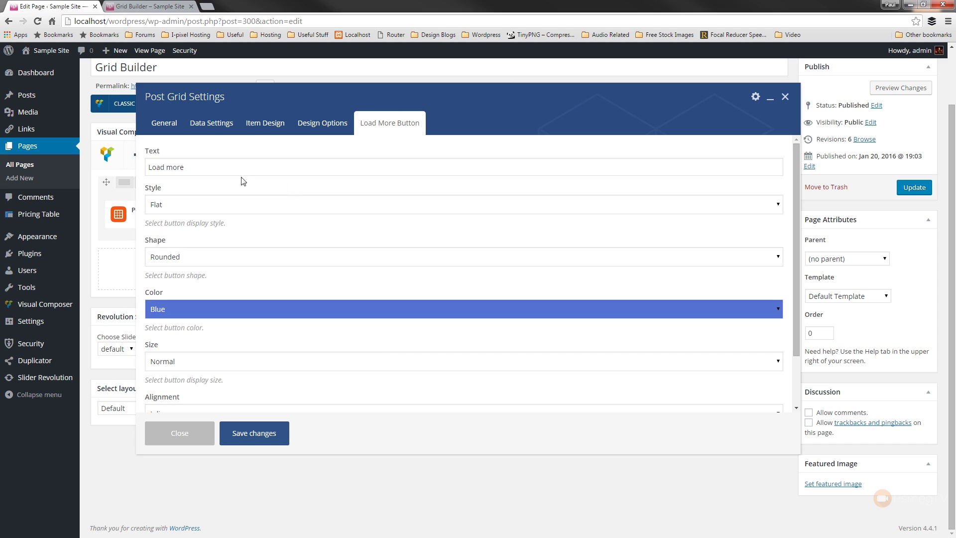
{"action": "left_click", "coordinate": [211, 167]}
{"action": "left_click_drag", "start_coordinate": [211, 167], "coordinate": [141, 168]}
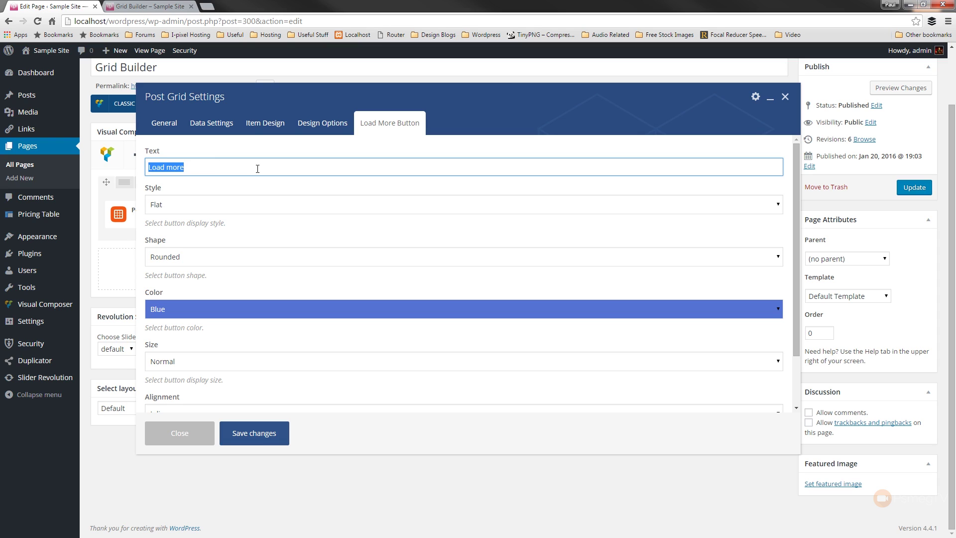
{"action": "left_click", "coordinate": [213, 204]}
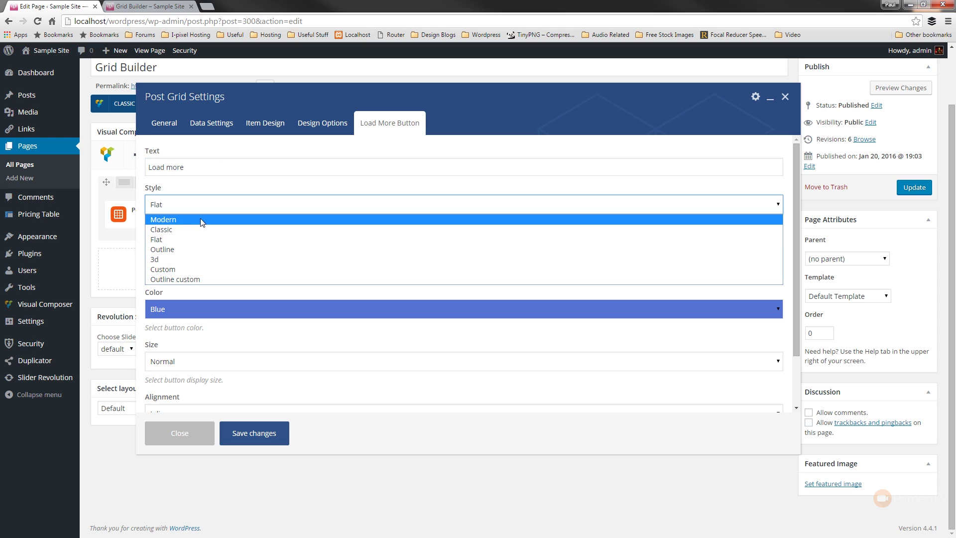
{"action": "left_click", "coordinate": [217, 192]}
{"action": "left_click", "coordinate": [178, 258]}
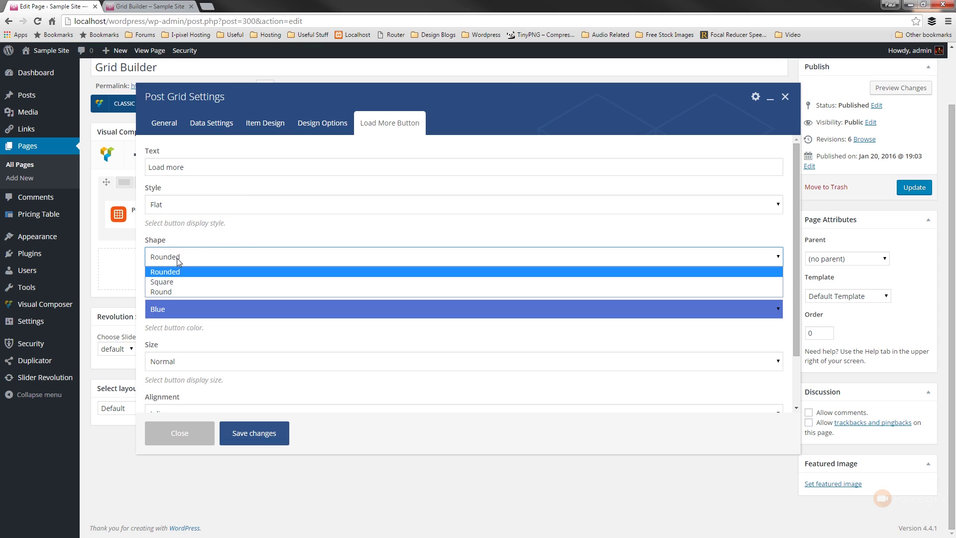
{"action": "left_click", "coordinate": [245, 230]}
{"action": "left_click", "coordinate": [190, 308]}
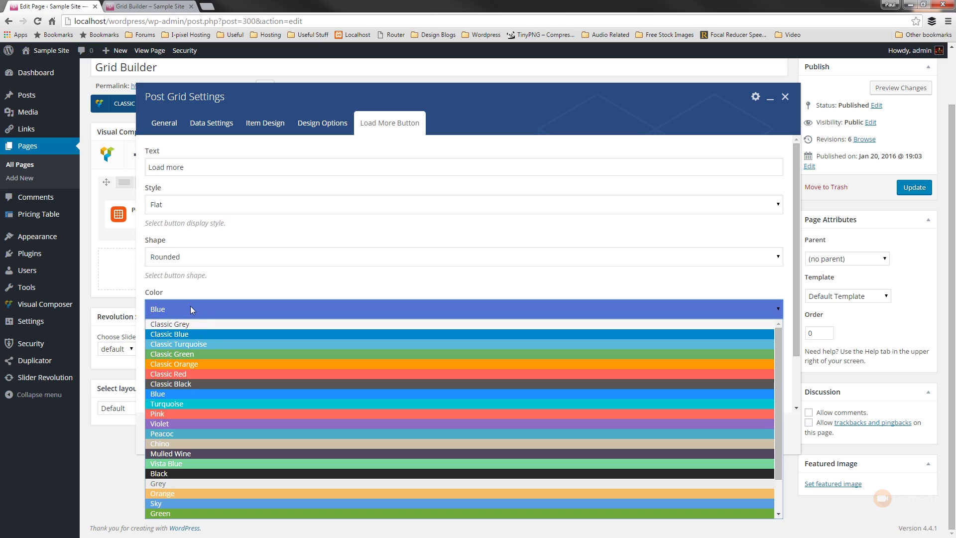
{"action": "scroll", "coordinate": [250, 352], "scroll_direction": "down", "scroll_amount": 2}
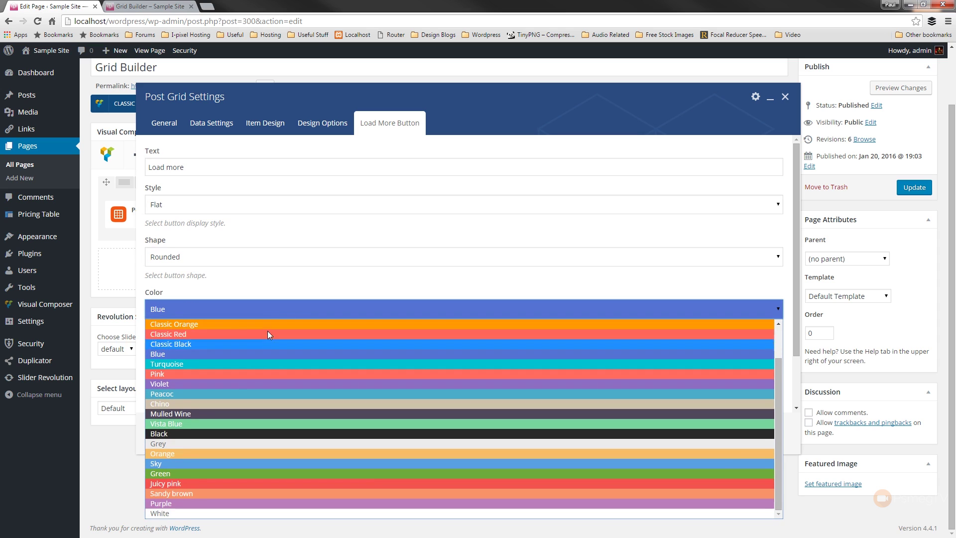
{"action": "left_click", "coordinate": [324, 238]}
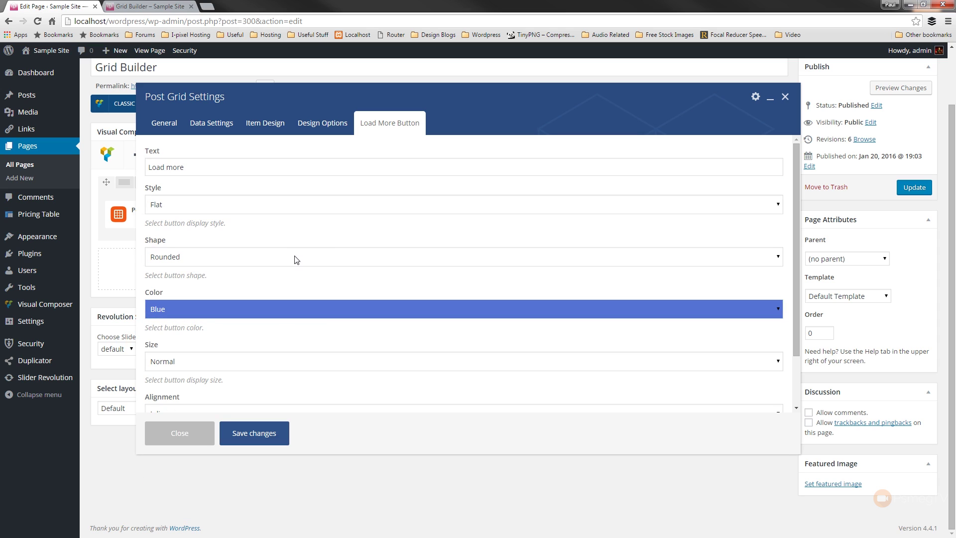
Keep the Load more button's size at Normal, set its alignment to Center and make it full width.
{"action": "scroll", "coordinate": [295, 257], "scroll_direction": "down", "scroll_amount": 2}
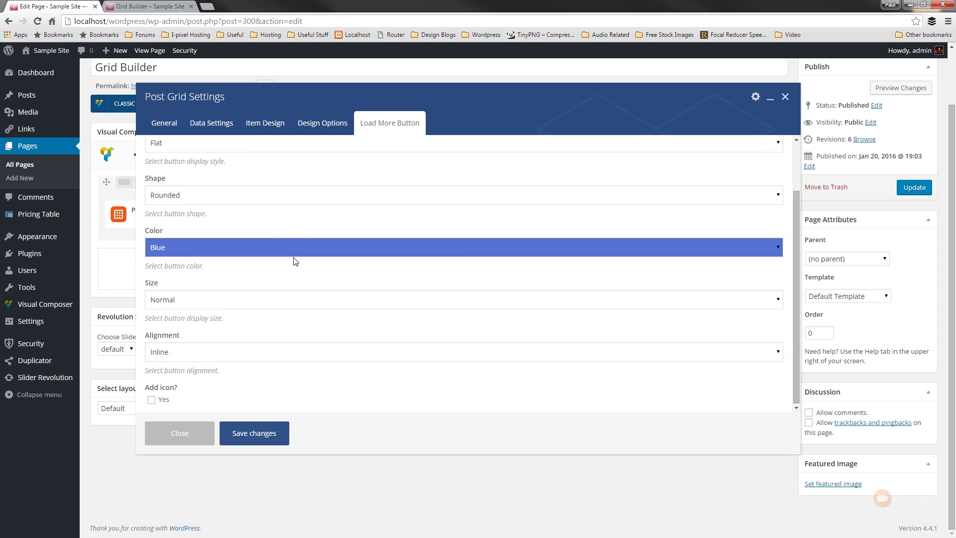
{"action": "left_click", "coordinate": [166, 304]}
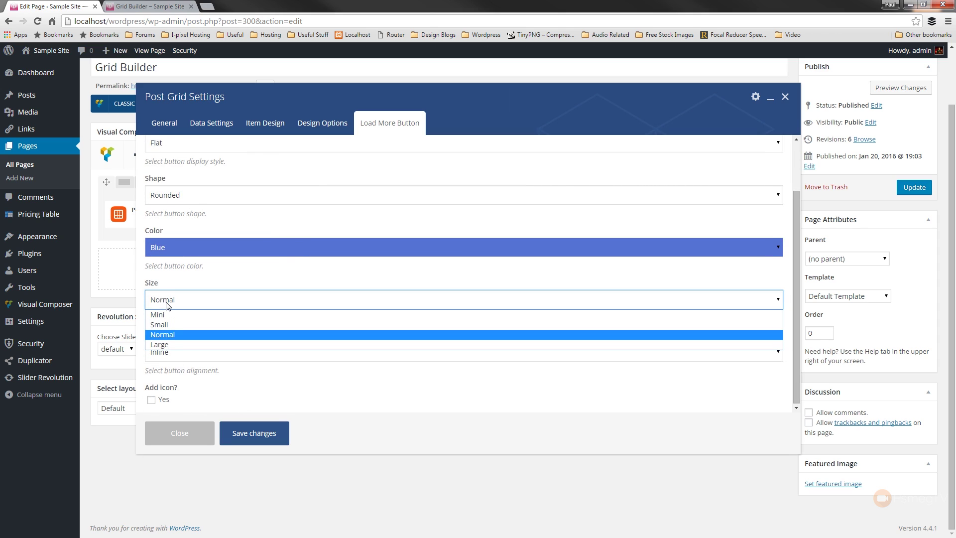
{"action": "left_click", "coordinate": [174, 335]}
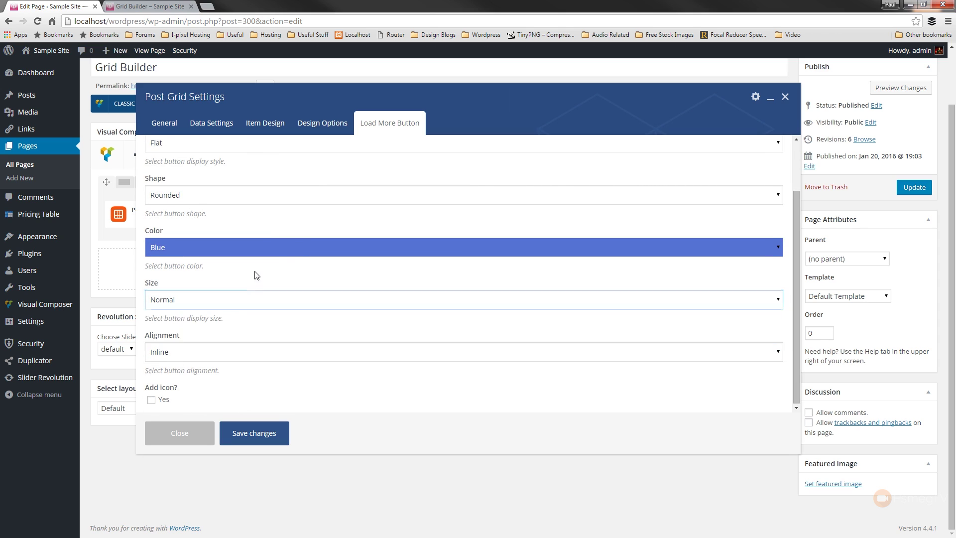
{"action": "left_click", "coordinate": [178, 353]}
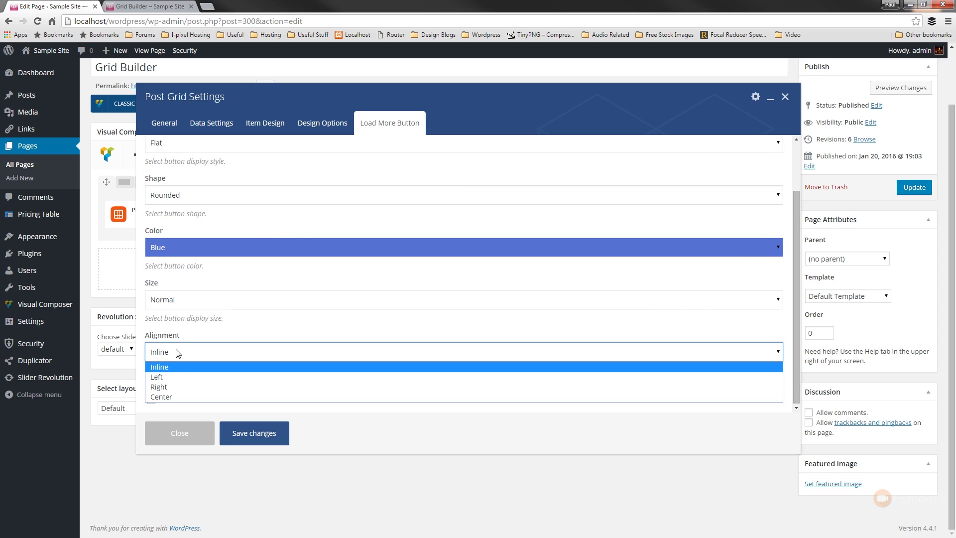
{"action": "left_click", "coordinate": [172, 395]}
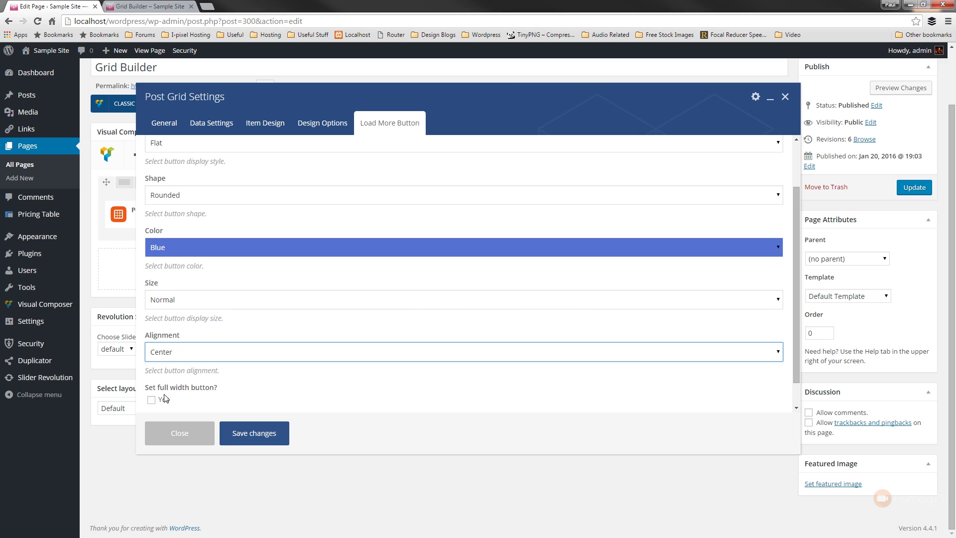
{"action": "scroll", "coordinate": [270, 389], "scroll_direction": "down", "scroll_amount": 1}
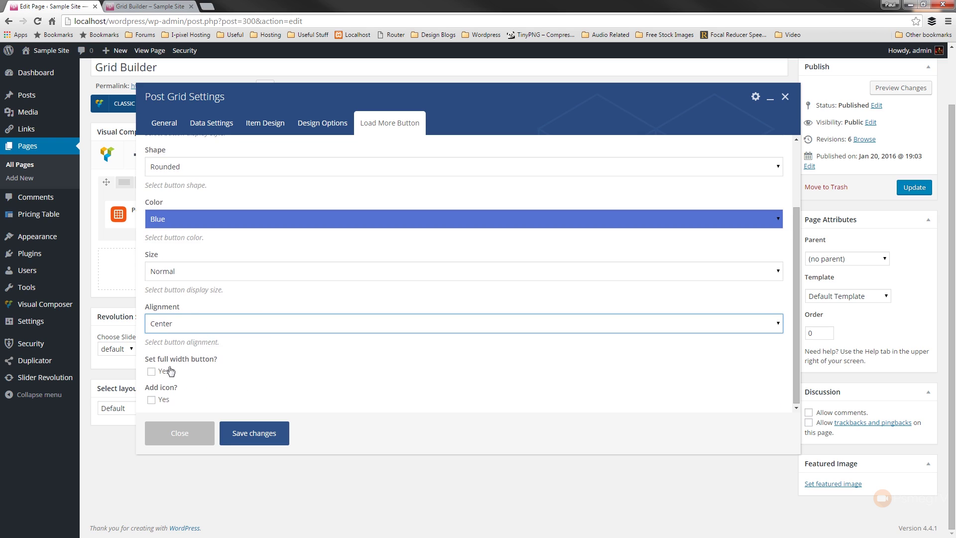
{"action": "left_click", "coordinate": [151, 374]}
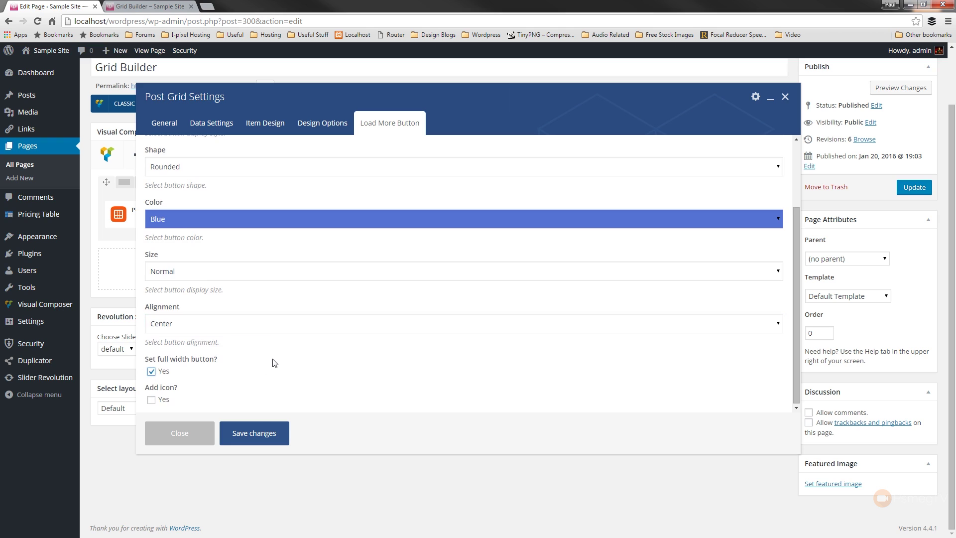
Try adding an icon to the Load more button, examine the icon alignment and library choices, and remove the icon.
{"action": "left_click", "coordinate": [152, 400]}
{"action": "scroll", "coordinate": [287, 365], "scroll_direction": "down", "scroll_amount": 2}
{"action": "scroll", "coordinate": [286, 365], "scroll_direction": "down", "scroll_amount": 2}
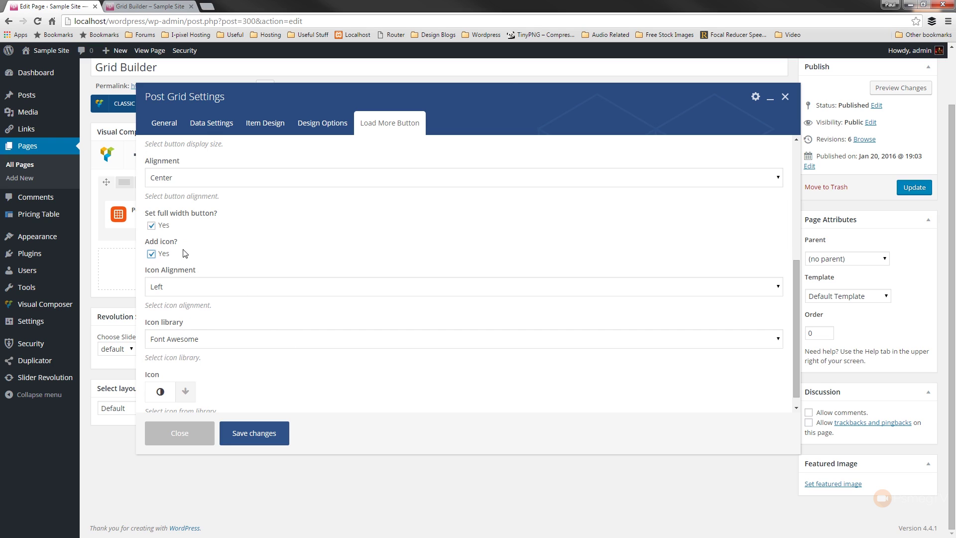
{"action": "left_click", "coordinate": [182, 287]}
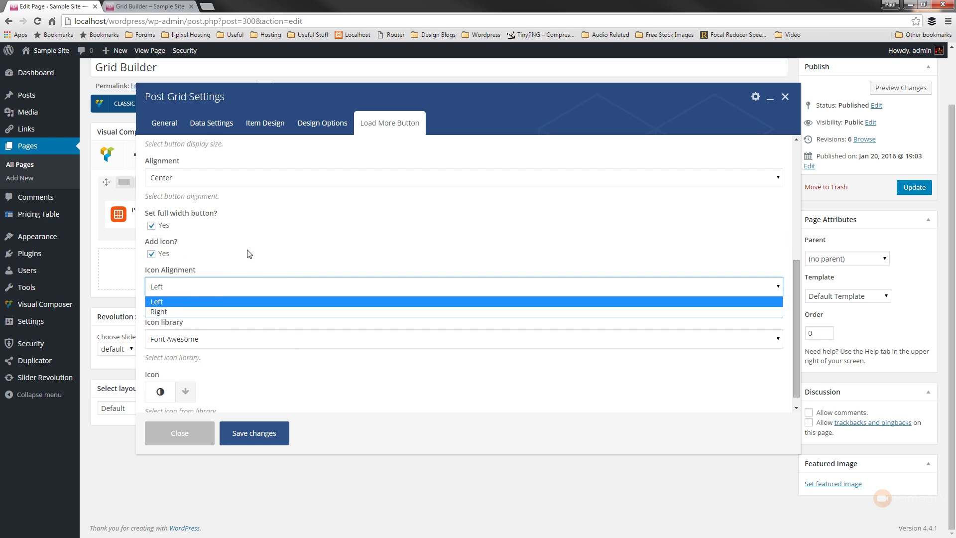
{"action": "left_click", "coordinate": [219, 302]}
{"action": "left_click", "coordinate": [194, 340]}
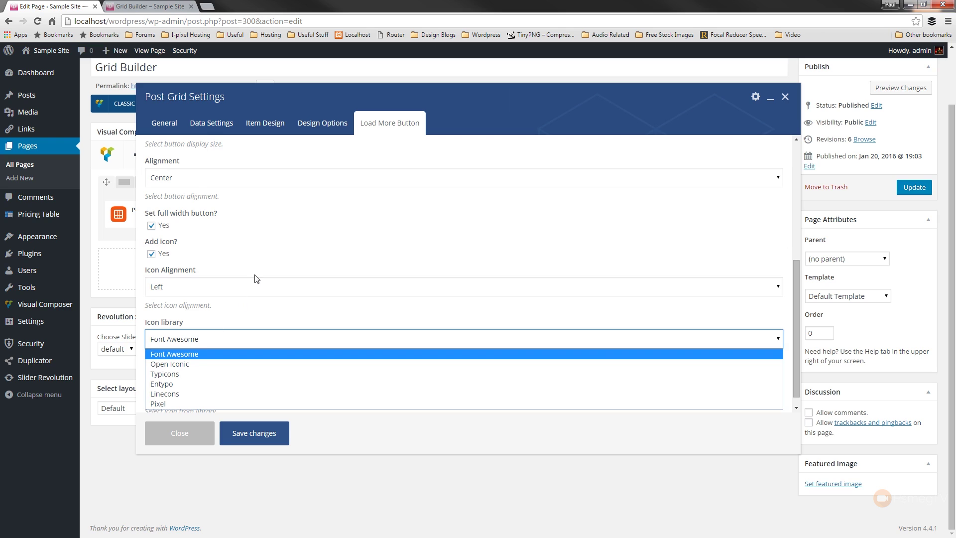
{"action": "left_click", "coordinate": [247, 354]}
{"action": "scroll", "coordinate": [230, 386], "scroll_direction": "down", "scroll_amount": 1}
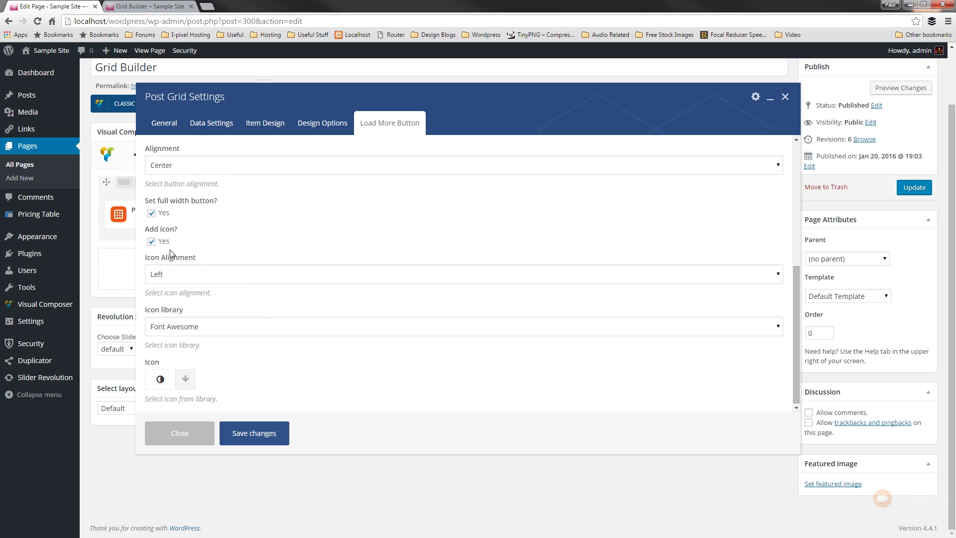
{"action": "left_click", "coordinate": [152, 242]}
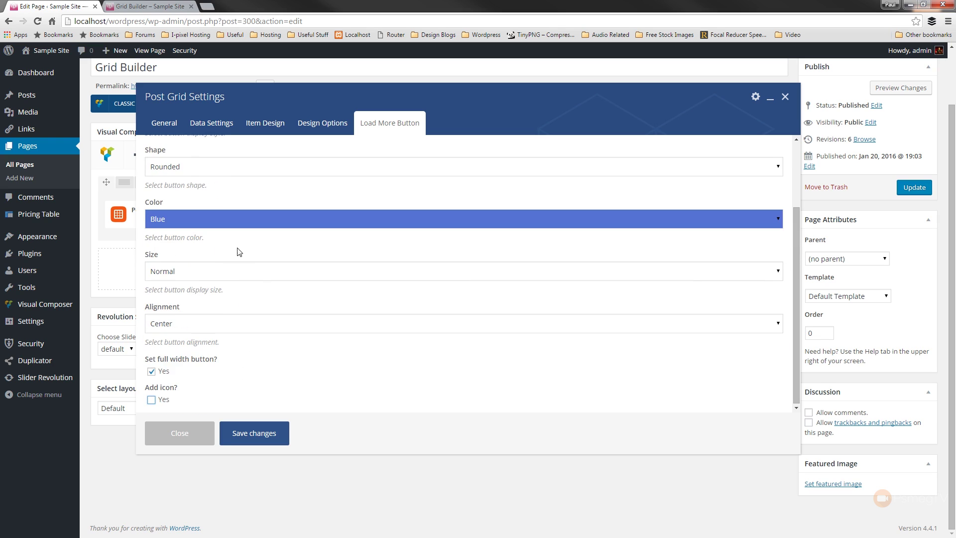
Save the post grid's settings and update the Grid Builder page.
{"action": "left_click", "coordinate": [253, 434]}
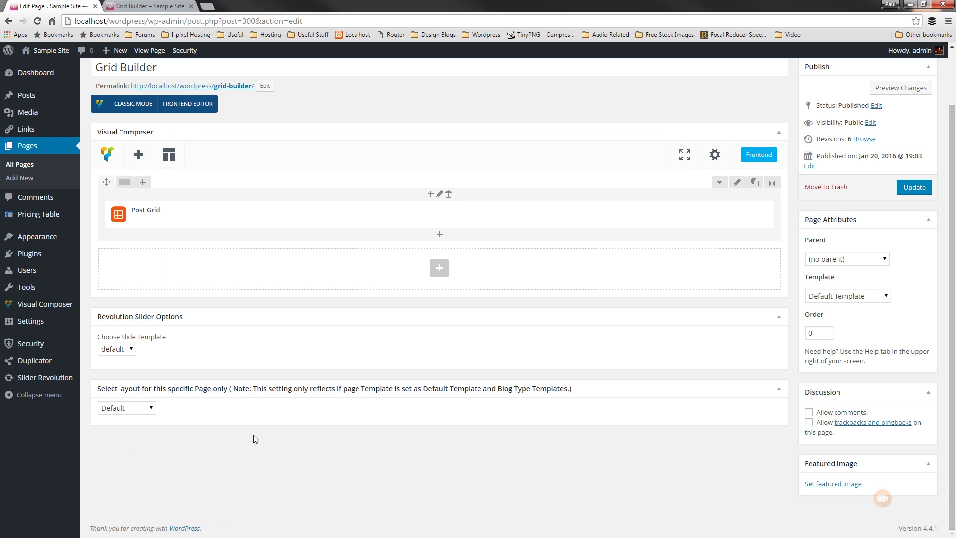
{"action": "left_click", "coordinate": [906, 192]}
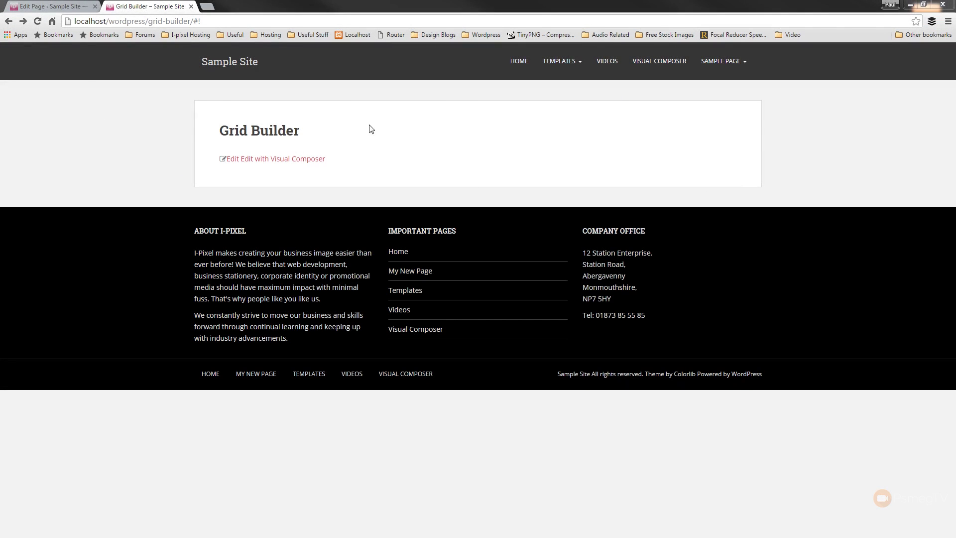
Reload the published Grid Builder page, check the flip effect on the grid items and load more posts.
{"action": "left_click", "coordinate": [41, 22]}
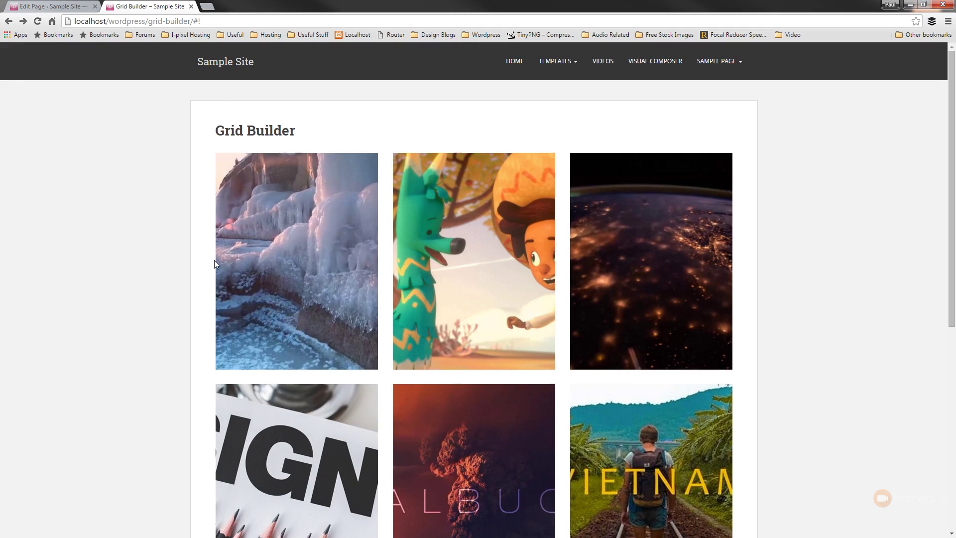
{"action": "mouse_move", "coordinate": [414, 259]}
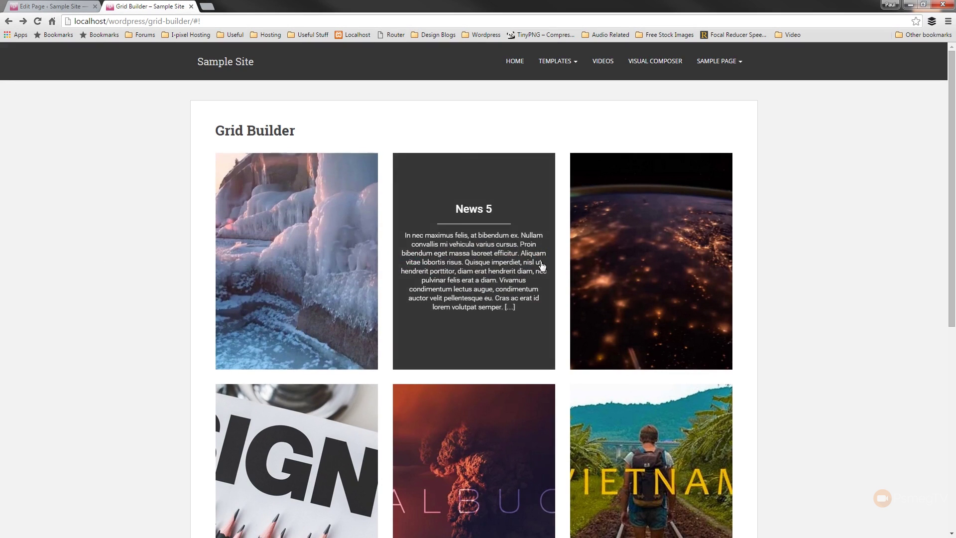
{"action": "scroll", "coordinate": [802, 309], "scroll_direction": "down", "scroll_amount": 2}
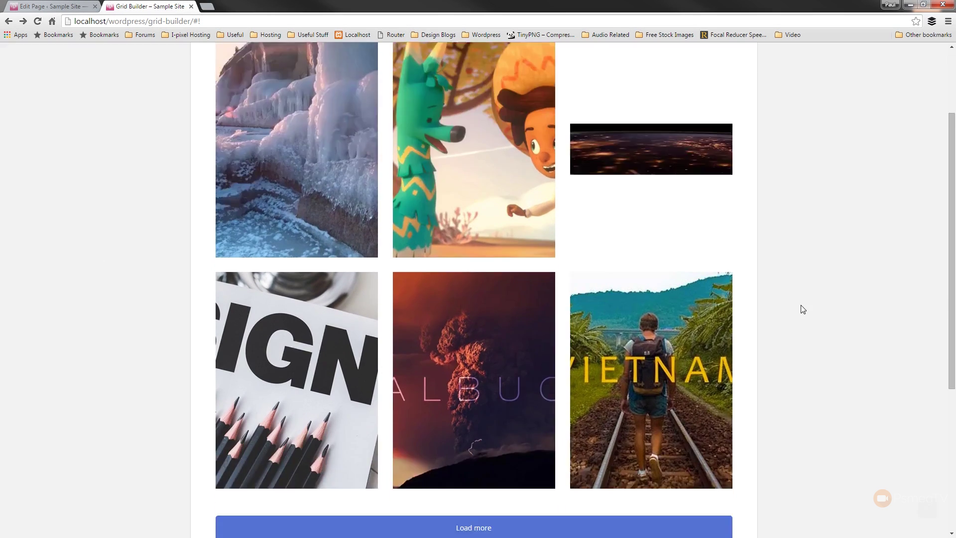
{"action": "scroll", "coordinate": [802, 309], "scroll_direction": "down", "scroll_amount": 3}
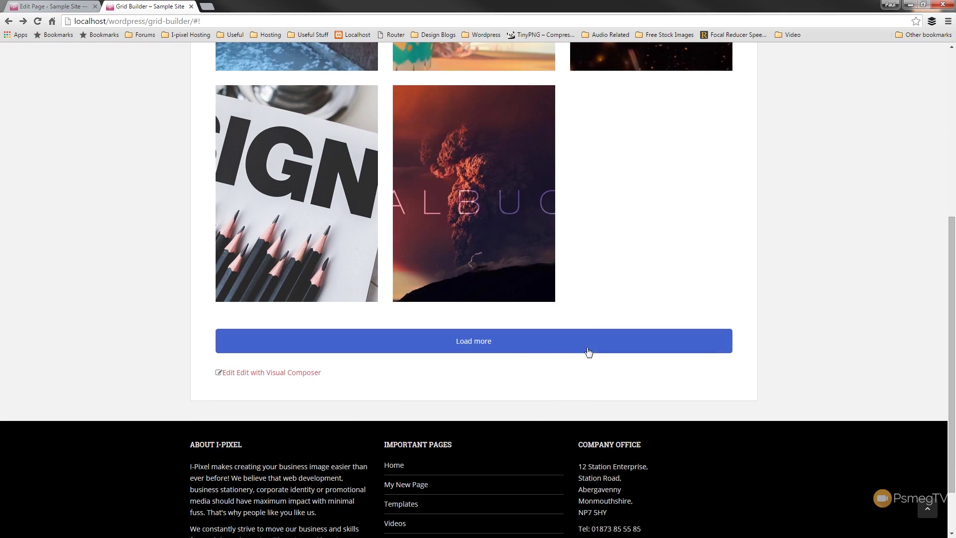
{"action": "left_click", "coordinate": [588, 352]}
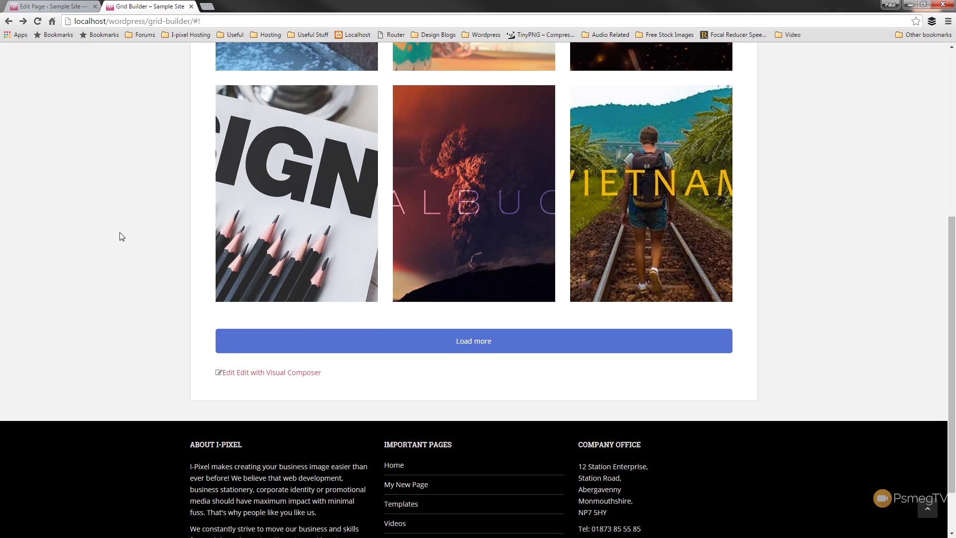
{"action": "scroll", "coordinate": [121, 242], "scroll_direction": "up", "scroll_amount": 4}
{"action": "scroll", "coordinate": [120, 241], "scroll_direction": "up", "scroll_amount": 2}
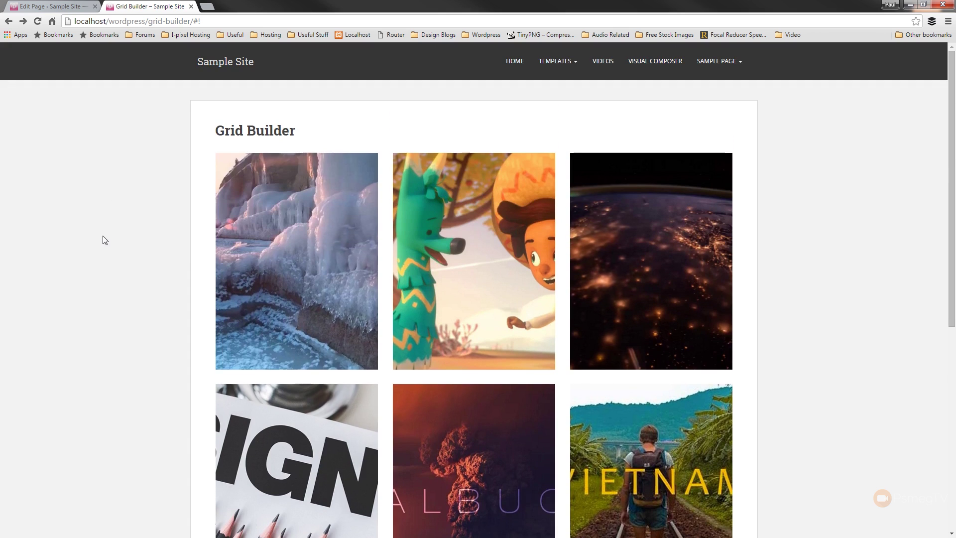
{"action": "mouse_move", "coordinate": [269, 237]}
Return to the page editor and set the post grid's element template to Basic grid: Scale in with rotation.
{"action": "left_click", "coordinate": [69, 8]}
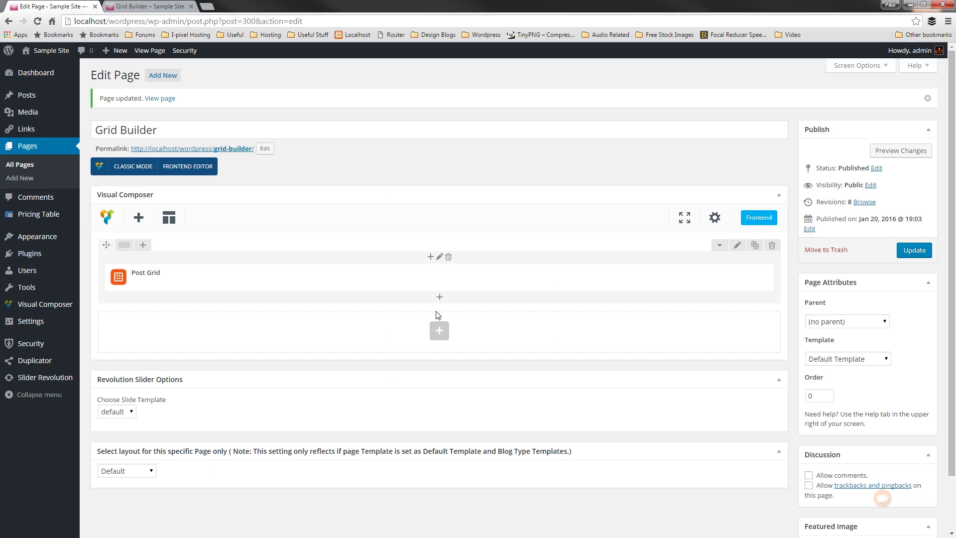
{"action": "left_click", "coordinate": [444, 277]}
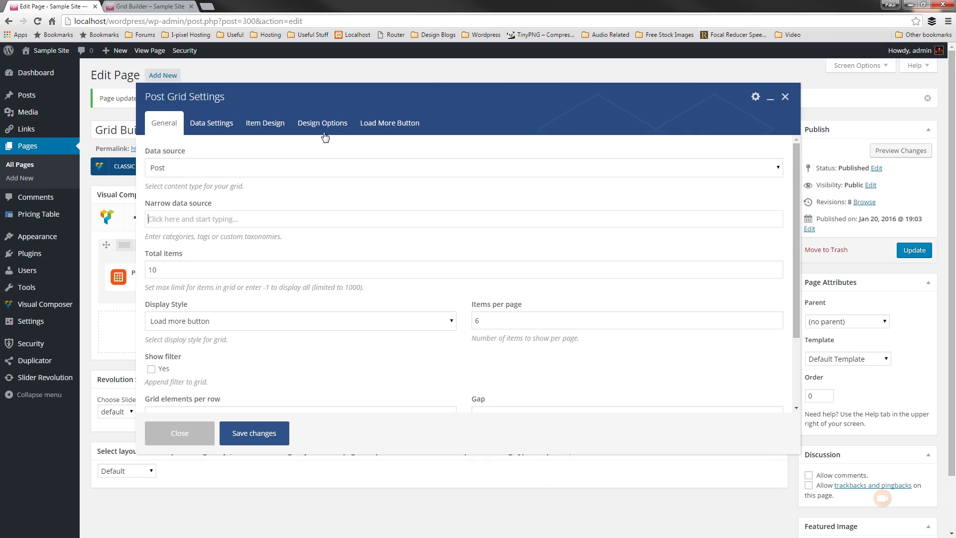
{"action": "left_click", "coordinate": [281, 127]}
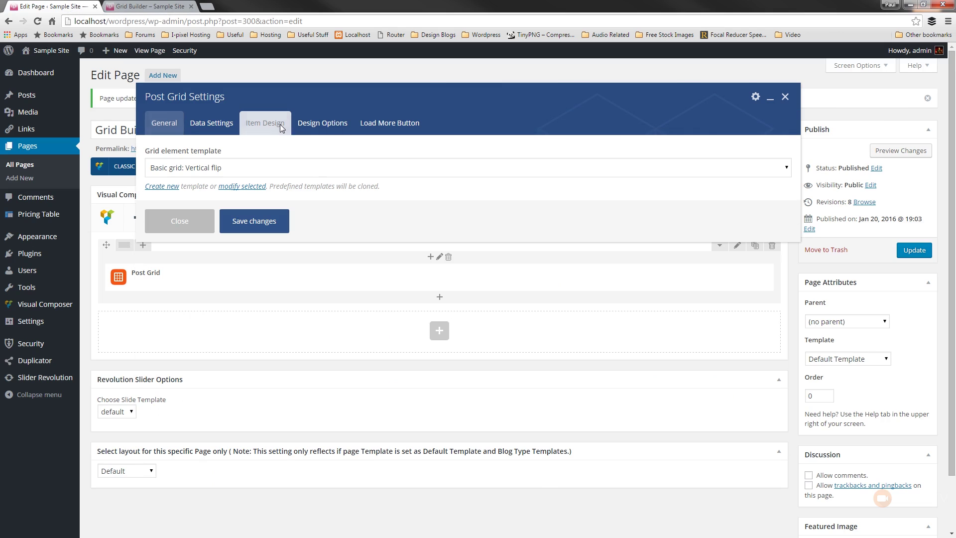
{"action": "left_click", "coordinate": [243, 172]}
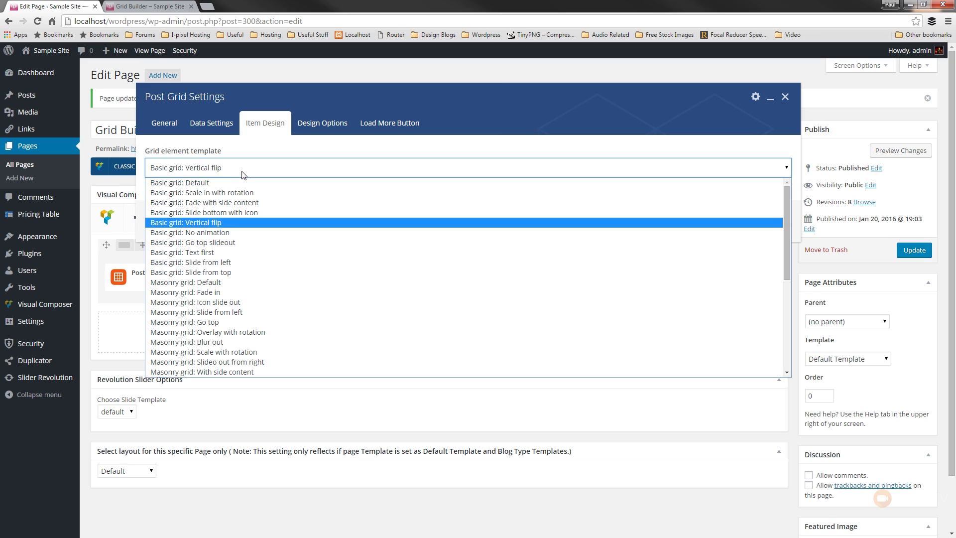
{"action": "left_click", "coordinate": [230, 196]}
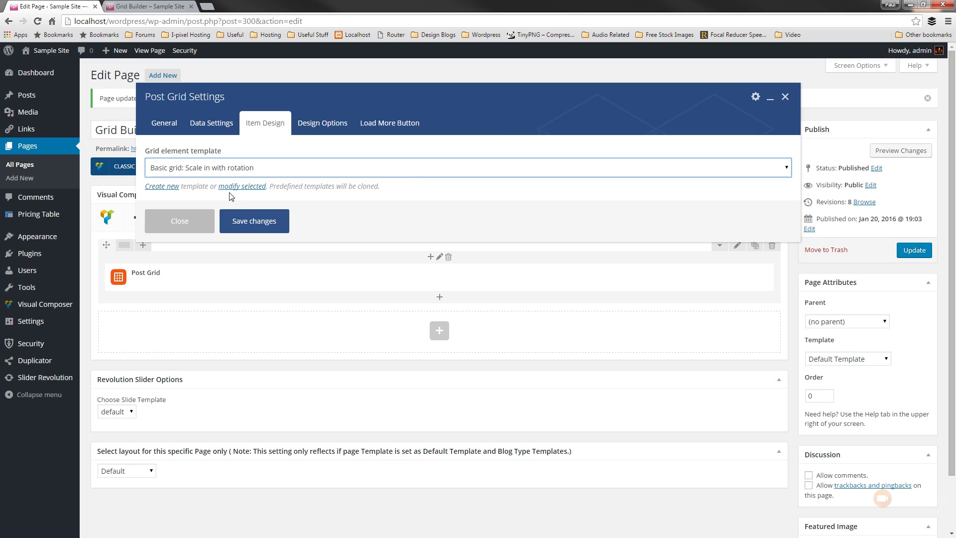
Restyle the Load more button with Classic Grey color, Large size and Square shape, and turn off its full width.
{"action": "left_click", "coordinate": [385, 128]}
{"action": "left_click", "coordinate": [317, 309]}
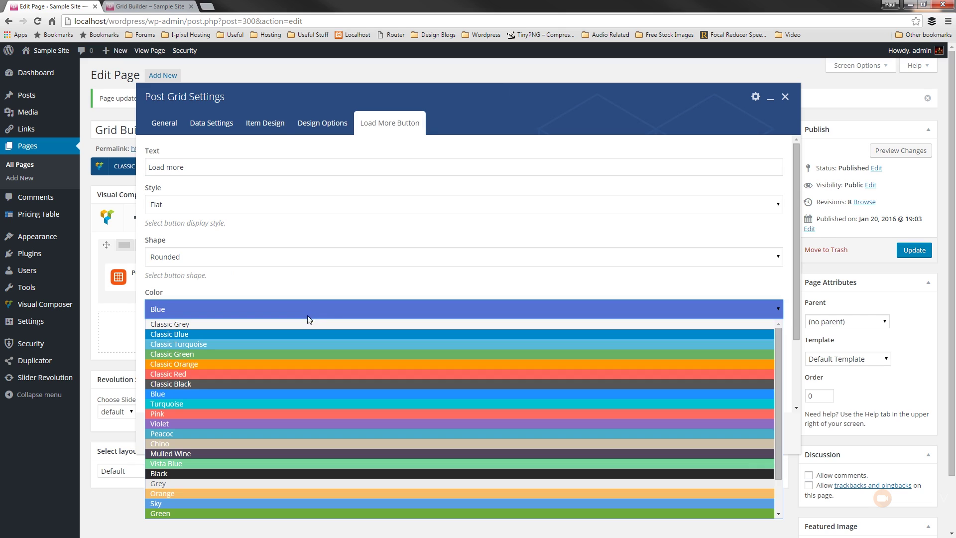
{"action": "left_click", "coordinate": [301, 323]}
{"action": "scroll", "coordinate": [328, 331], "scroll_direction": "down", "scroll_amount": 2}
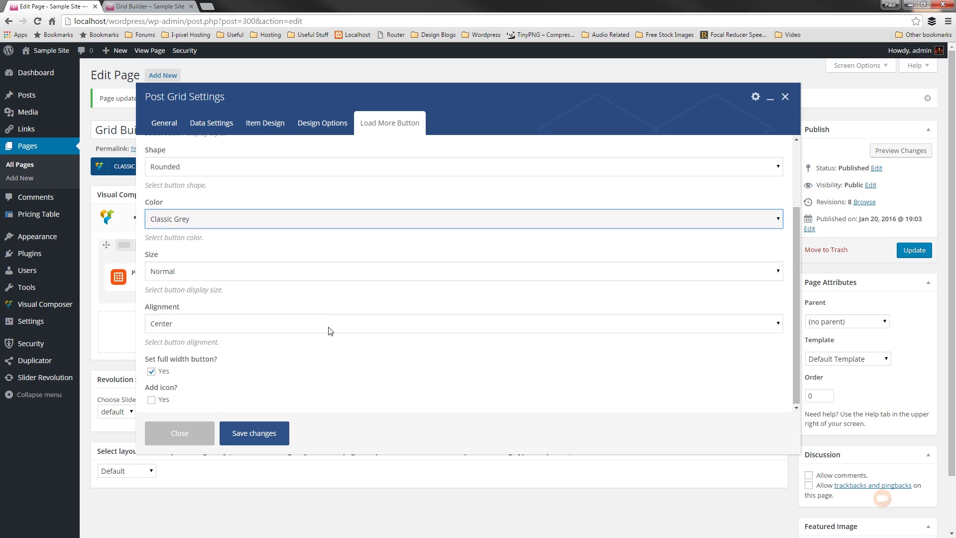
{"action": "left_click", "coordinate": [160, 371]}
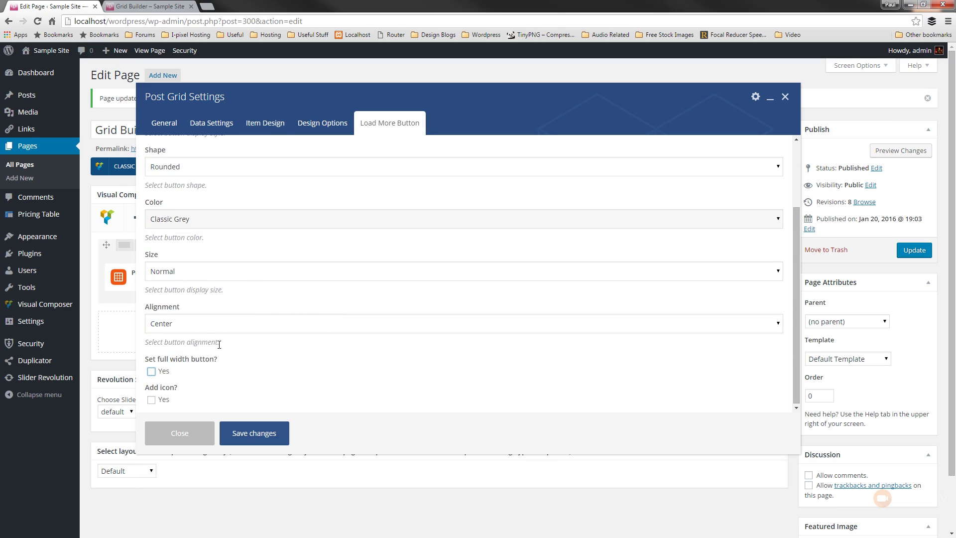
{"action": "left_click", "coordinate": [220, 274]}
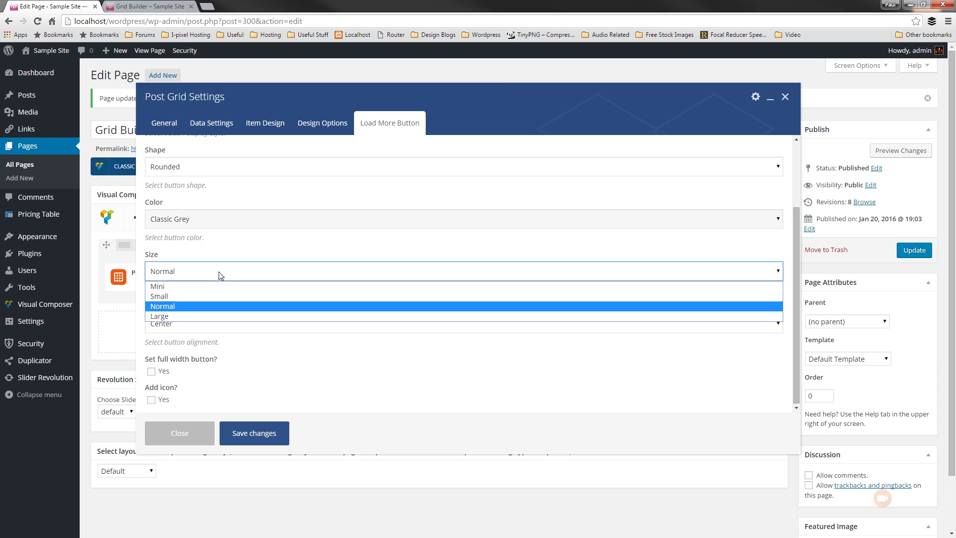
{"action": "left_click", "coordinate": [197, 316]}
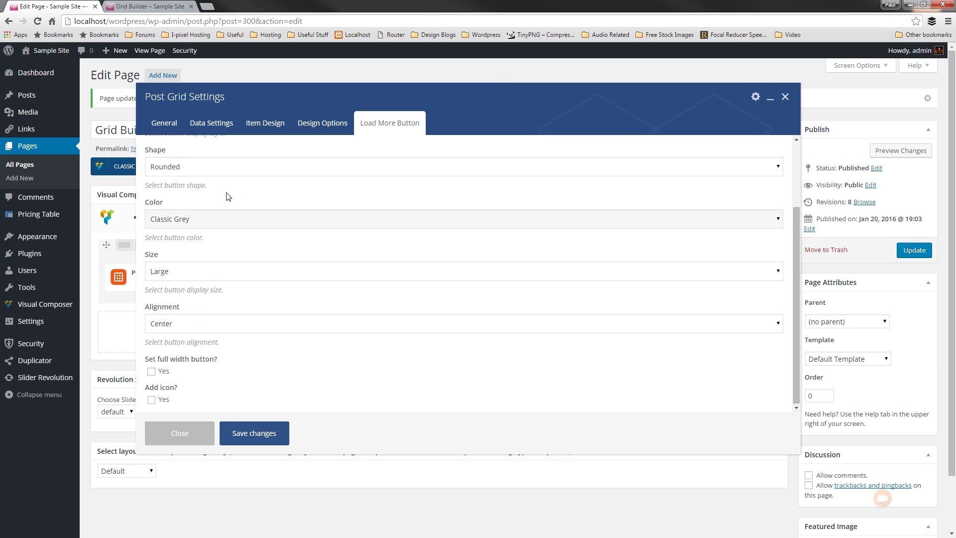
{"action": "left_click", "coordinate": [223, 169]}
{"action": "left_click", "coordinate": [200, 194]}
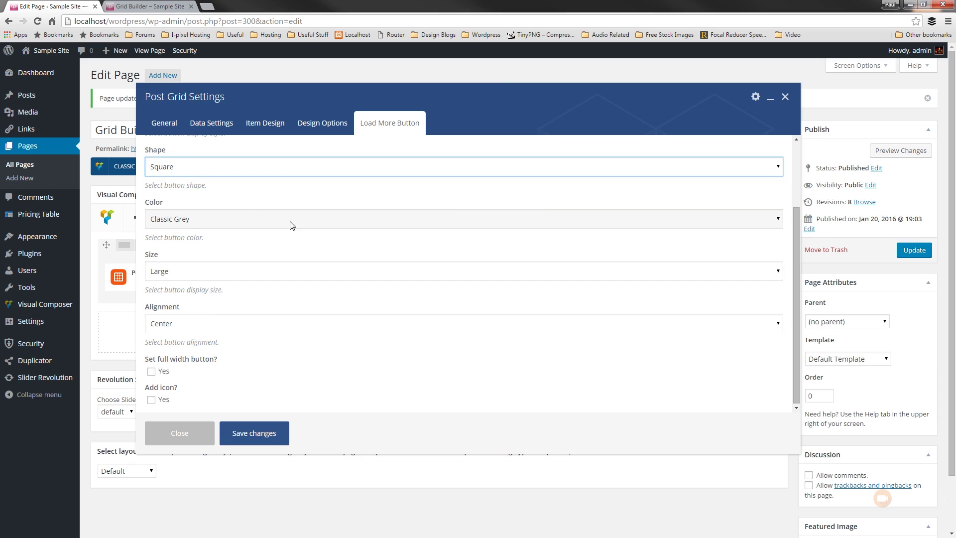
Save the post grid's changes to the Grid Builder page and reload its published version.
{"action": "left_click", "coordinate": [254, 433]}
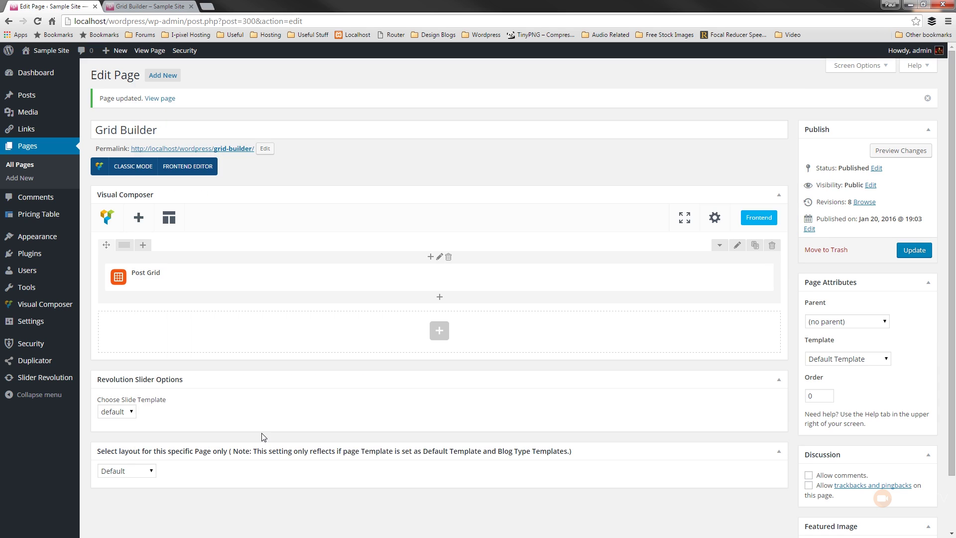
{"action": "left_click", "coordinate": [914, 253]}
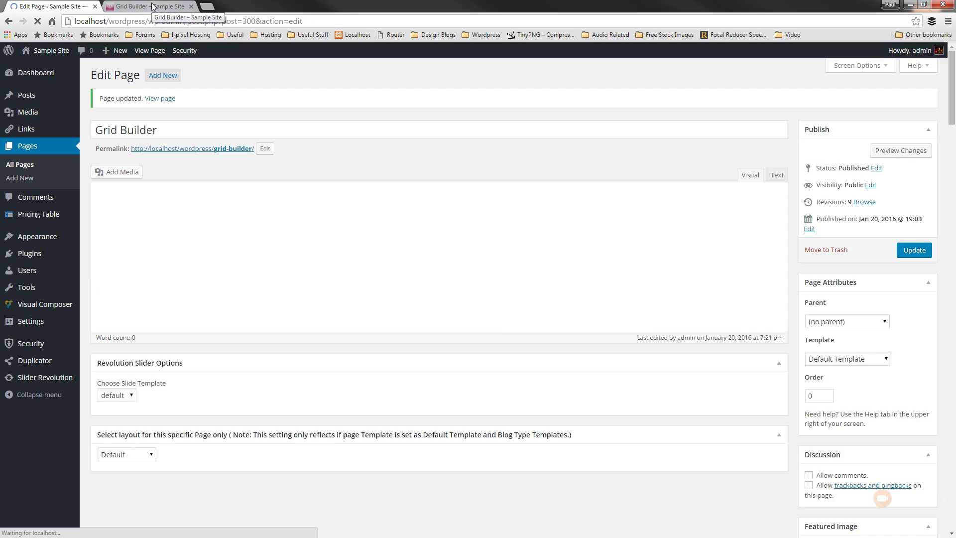
{"action": "left_click", "coordinate": [153, 7]}
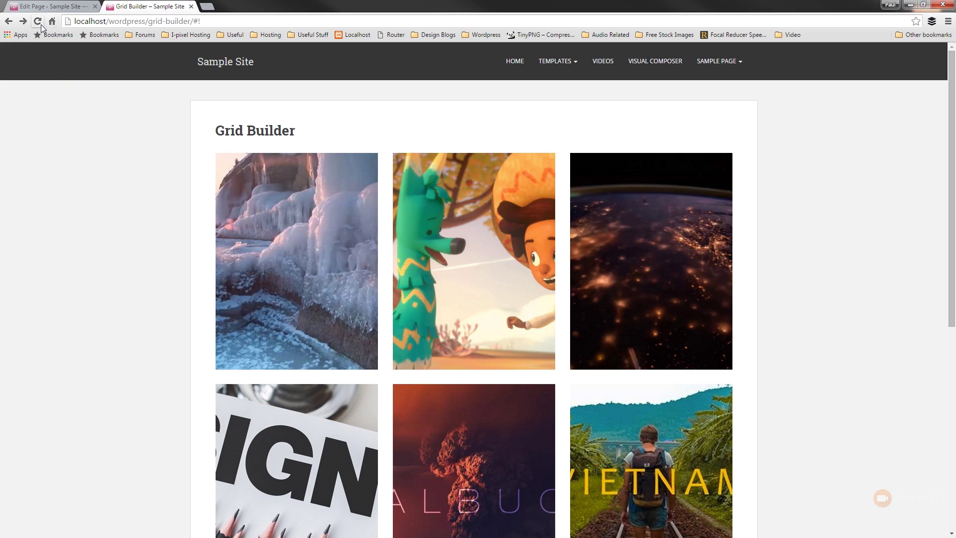
{"action": "left_click", "coordinate": [40, 24]}
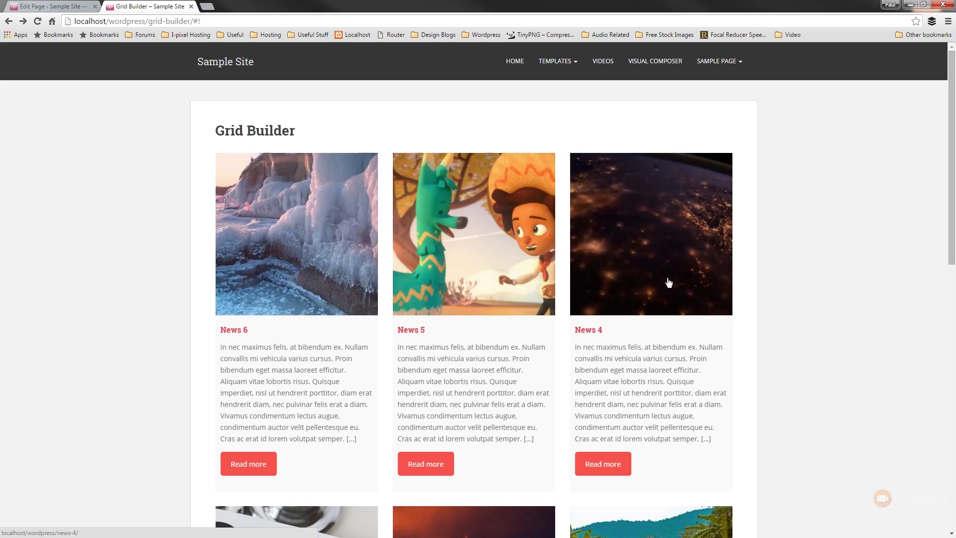
Examine the published grid's excerpts and Read more buttons, load more posts and review the added item.
{"action": "scroll", "coordinate": [834, 316], "scroll_direction": "down", "scroll_amount": 2}
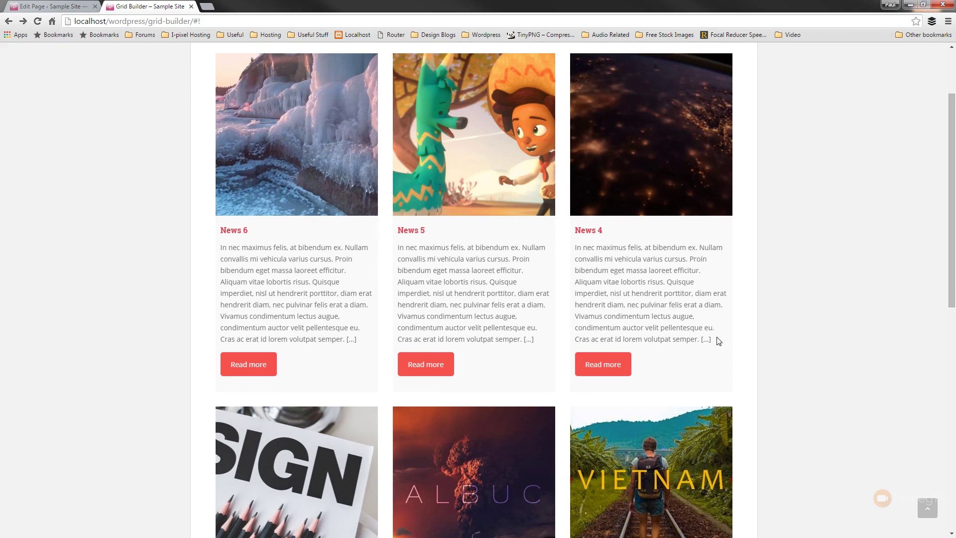
{"action": "left_click_drag", "start_coordinate": [719, 341], "coordinate": [575, 246]}
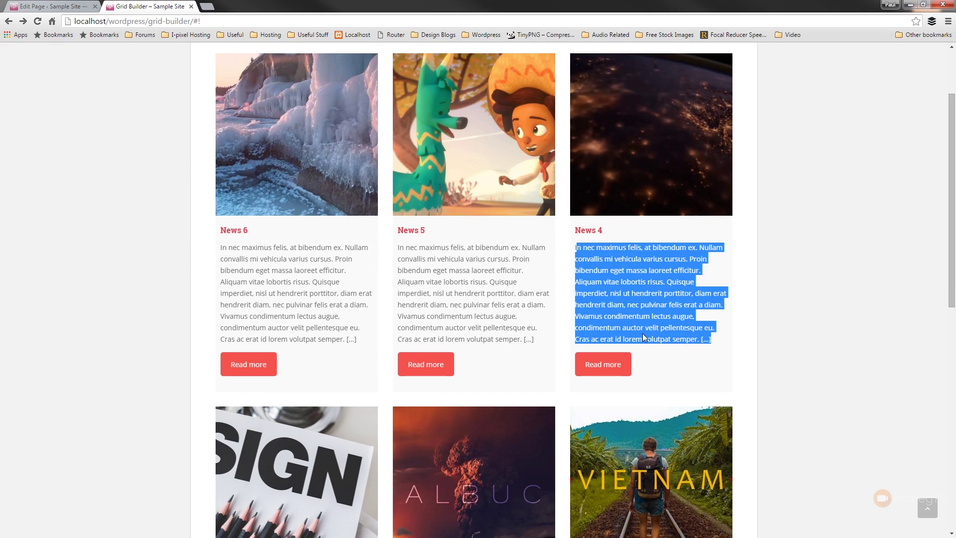
{"action": "left_click", "coordinate": [658, 360]}
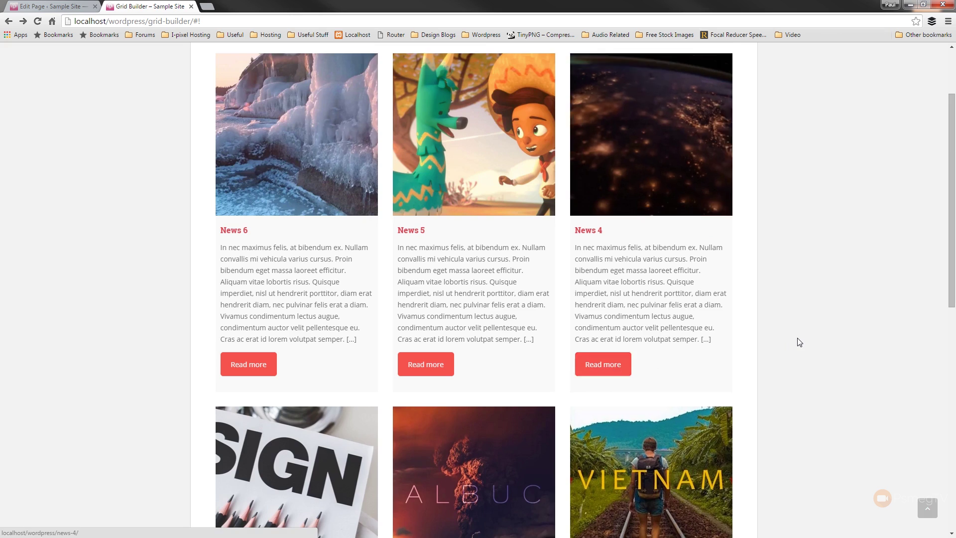
{"action": "scroll", "coordinate": [799, 342], "scroll_direction": "down", "scroll_amount": 10}
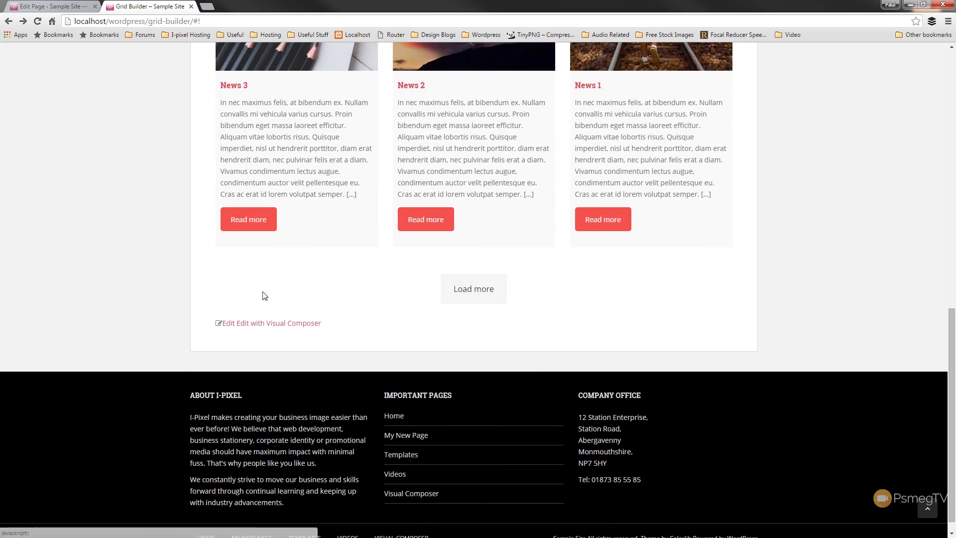
{"action": "left_click", "coordinate": [473, 293]}
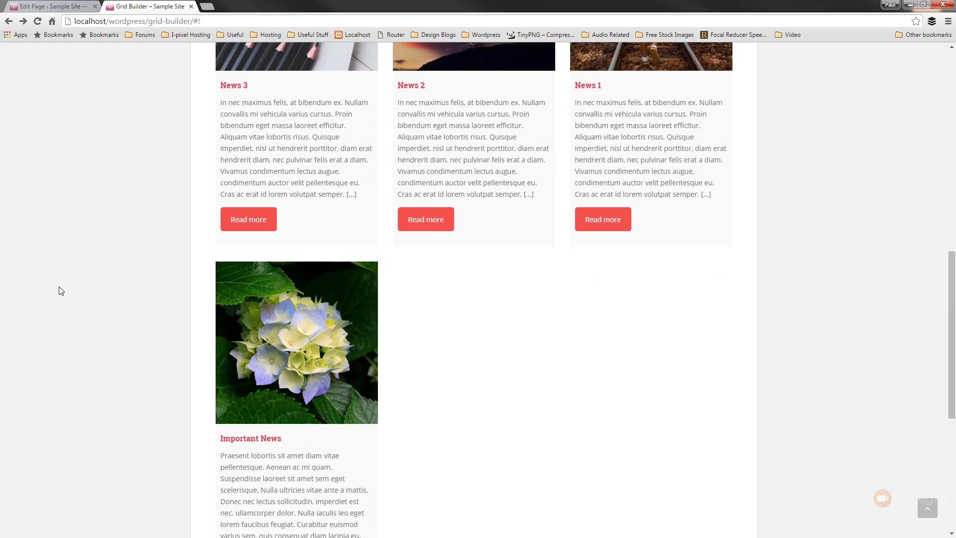
{"action": "scroll", "coordinate": [61, 291], "scroll_direction": "down", "scroll_amount": 4}
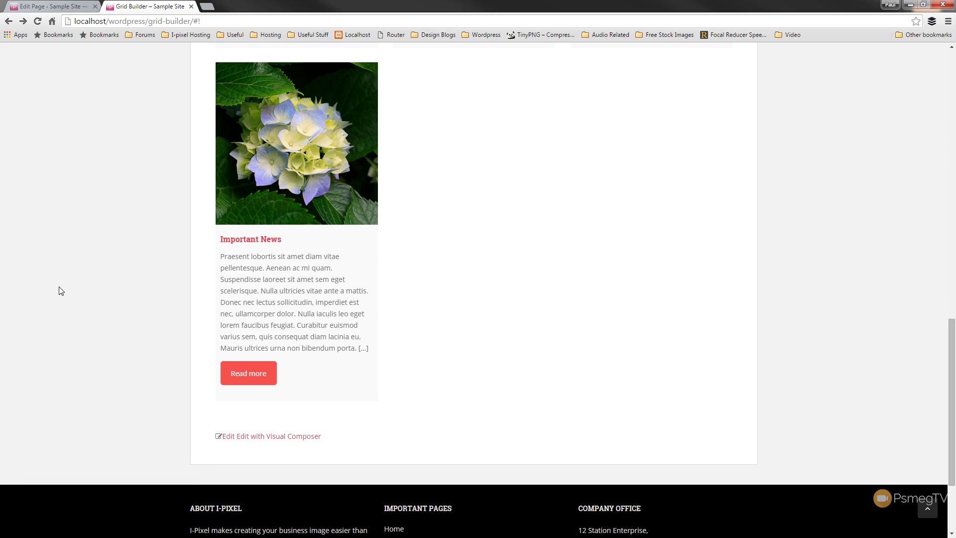
{"action": "scroll", "coordinate": [85, 231], "scroll_direction": "up", "scroll_amount": 6}
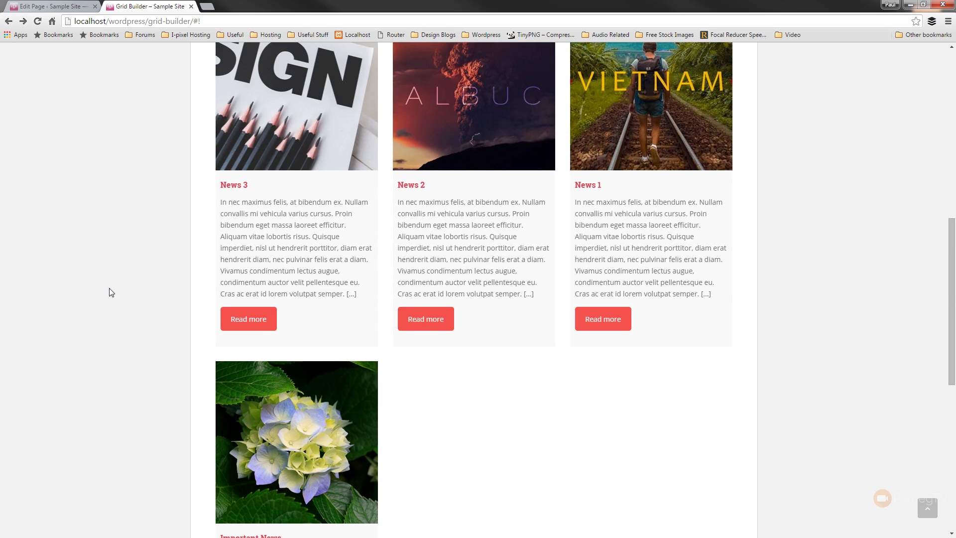
{"action": "scroll", "coordinate": [110, 292], "scroll_direction": "up", "scroll_amount": 10}
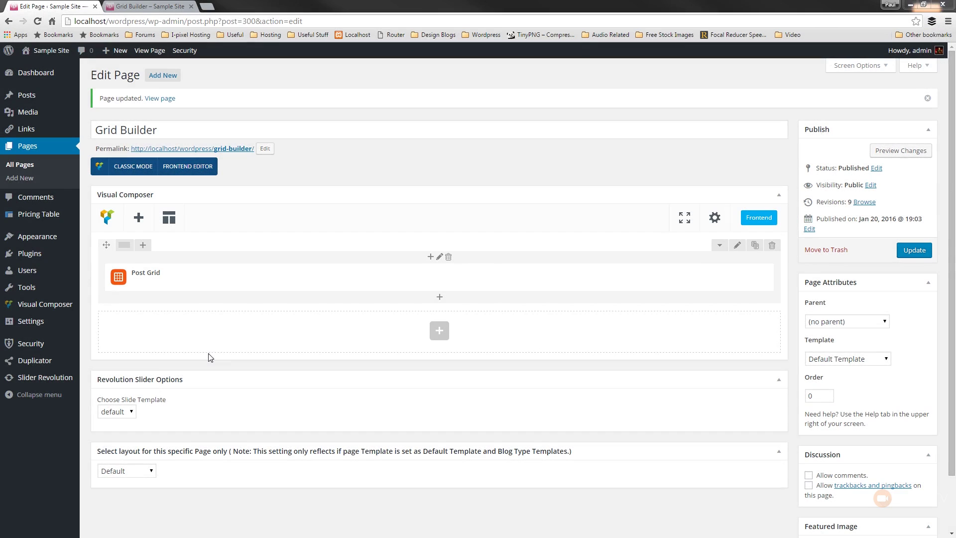
In the page editor, replace the Post Grid element with a Media Grid element.
{"action": "mouse_move", "coordinate": [468, 277]}
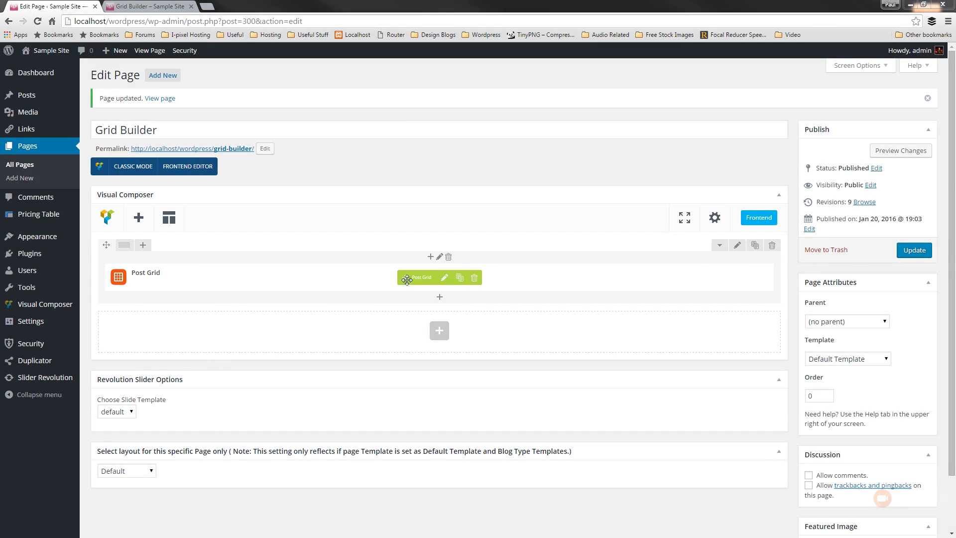
{"action": "left_click", "coordinate": [474, 278]}
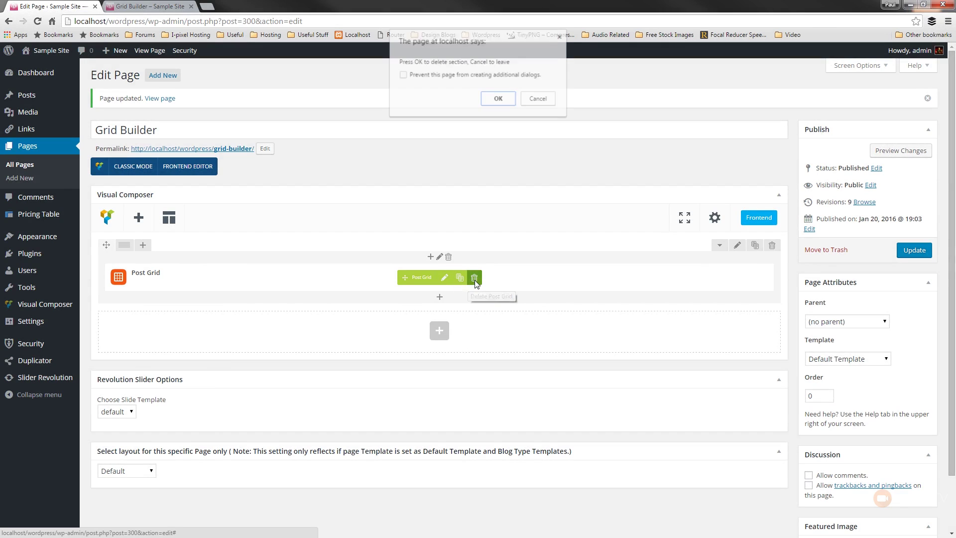
{"action": "left_click", "coordinate": [499, 99]}
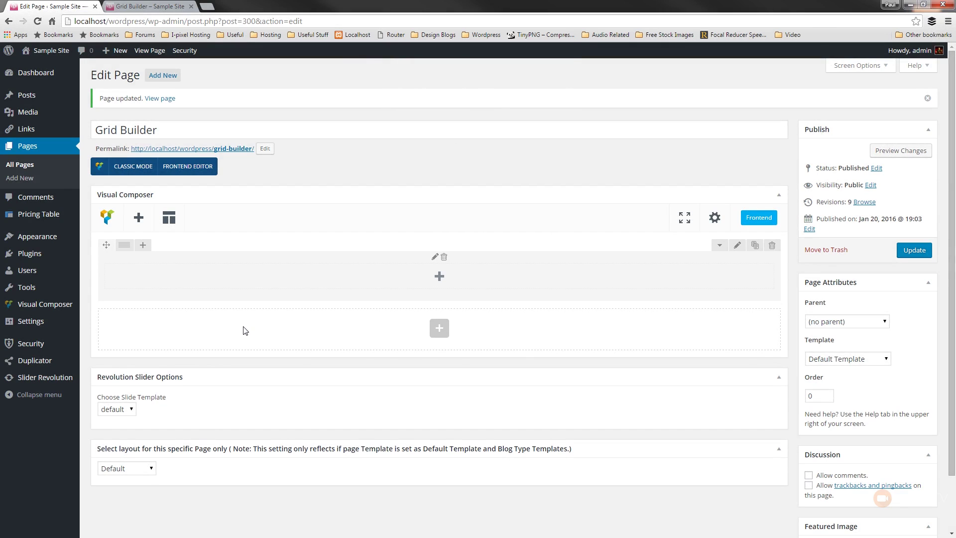
{"action": "left_click", "coordinate": [437, 278]}
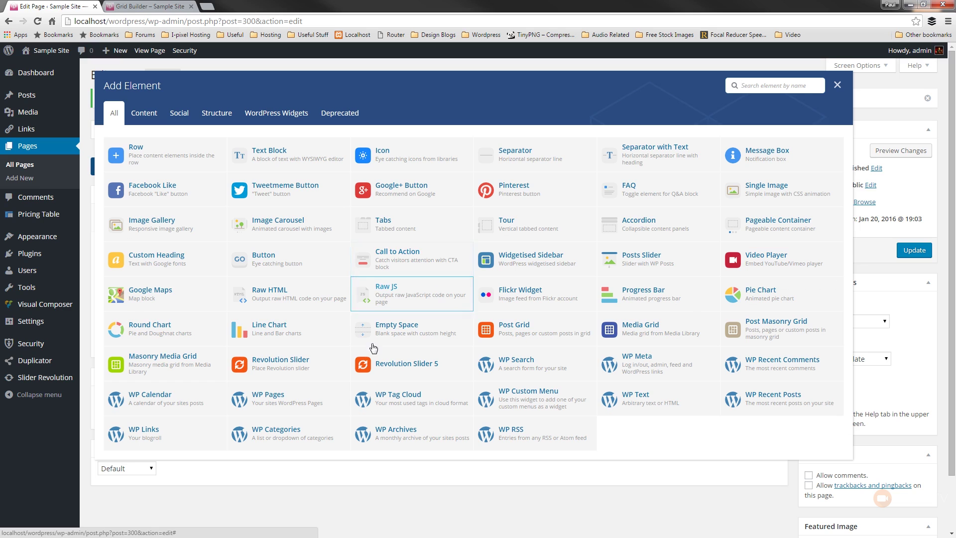
{"action": "left_click", "coordinate": [620, 335]}
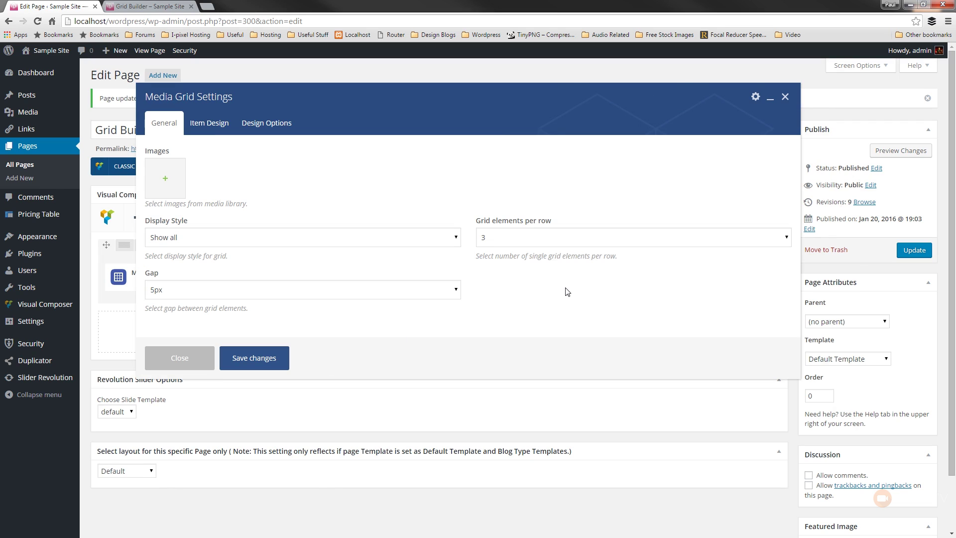
Add the first six media library images to the media grid, from the ALBUC volcano picture through iceberg.jpg.
{"action": "left_click", "coordinate": [167, 181]}
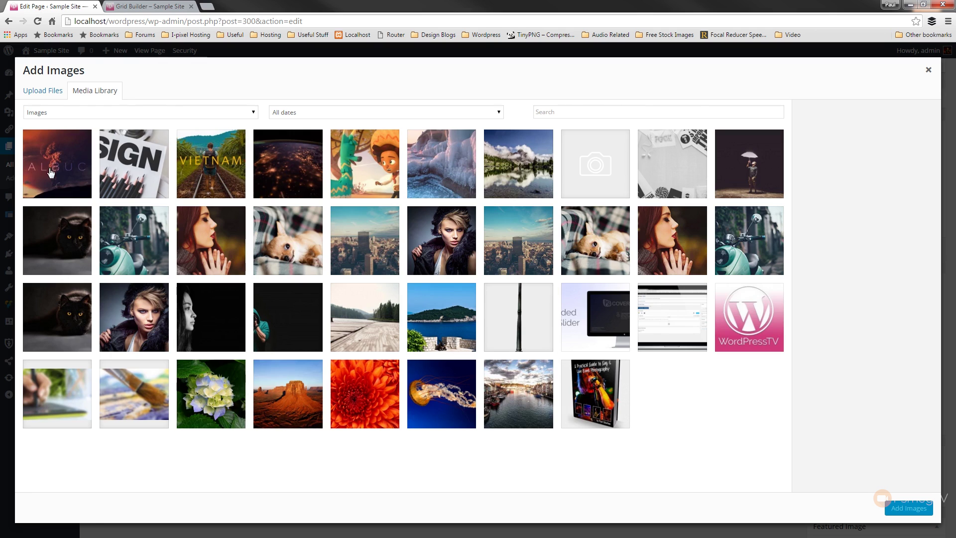
{"action": "left_click", "coordinate": [51, 172]}
{"action": "left_click", "coordinate": [134, 166]}
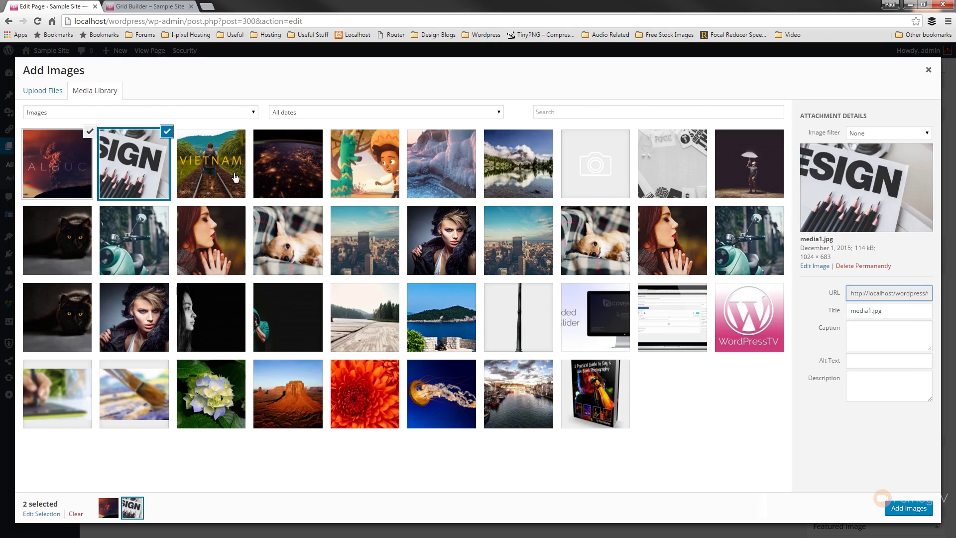
{"action": "left_click", "coordinate": [236, 178]}
{"action": "left_click", "coordinate": [293, 175]}
{"action": "left_click", "coordinate": [371, 175]}
{"action": "left_click", "coordinate": [446, 177]}
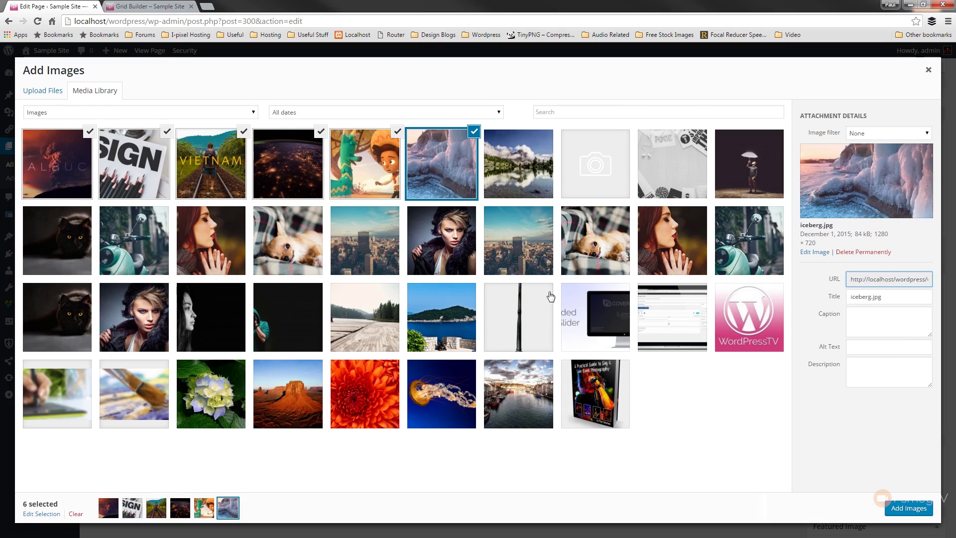
{"action": "left_click", "coordinate": [912, 508]}
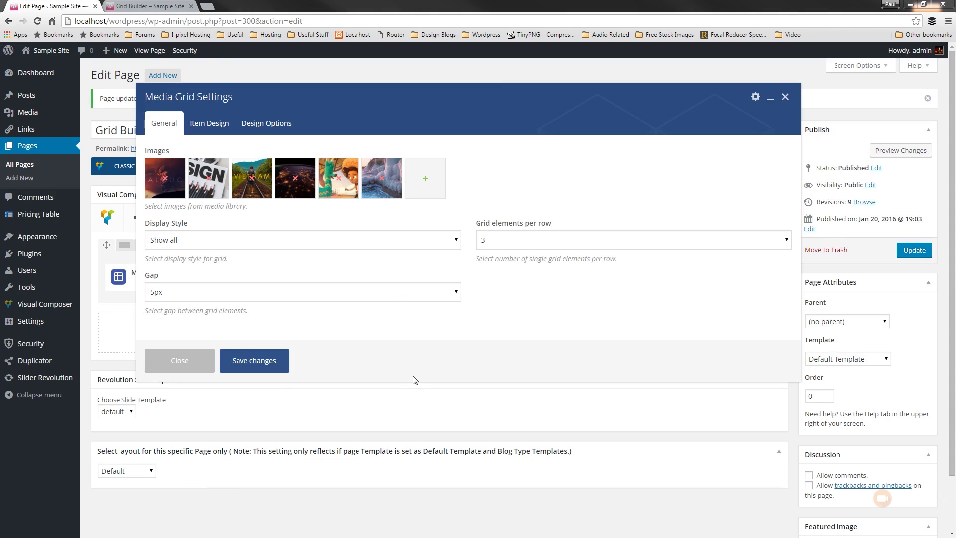
Review the media grid's available display styles, grid elements per row and gap sizes, keeping the current choices.
{"action": "left_click", "coordinate": [185, 244]}
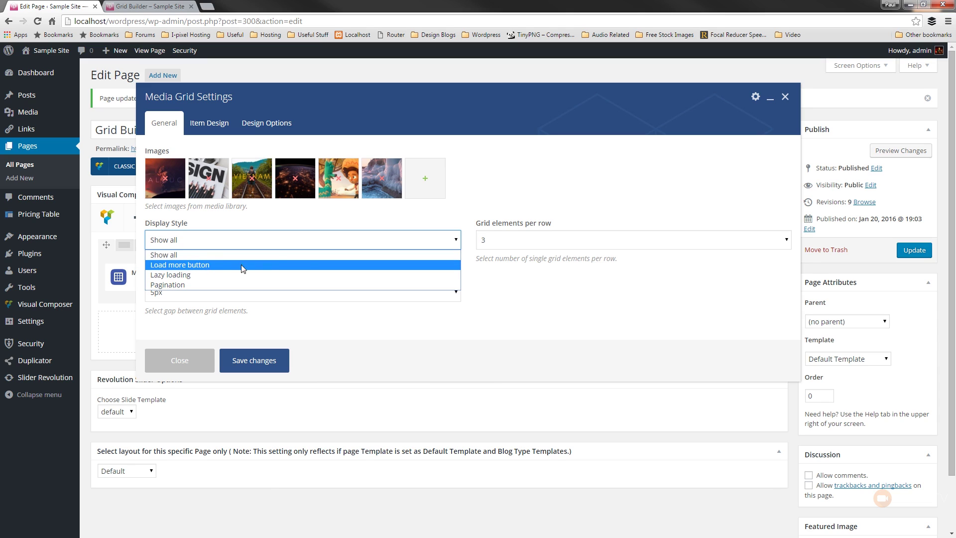
{"action": "left_click", "coordinate": [636, 305]}
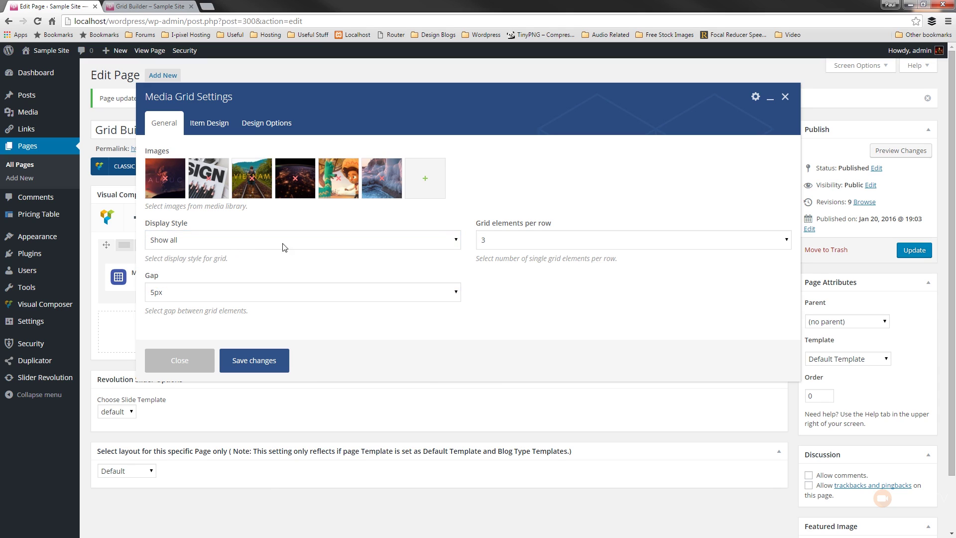
{"action": "left_click", "coordinate": [512, 246]}
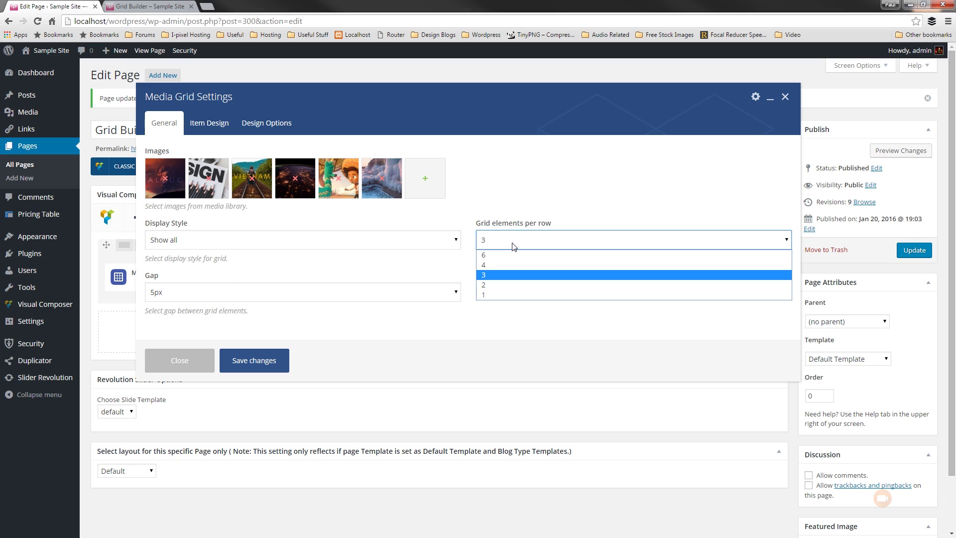
{"action": "left_click", "coordinate": [513, 188]}
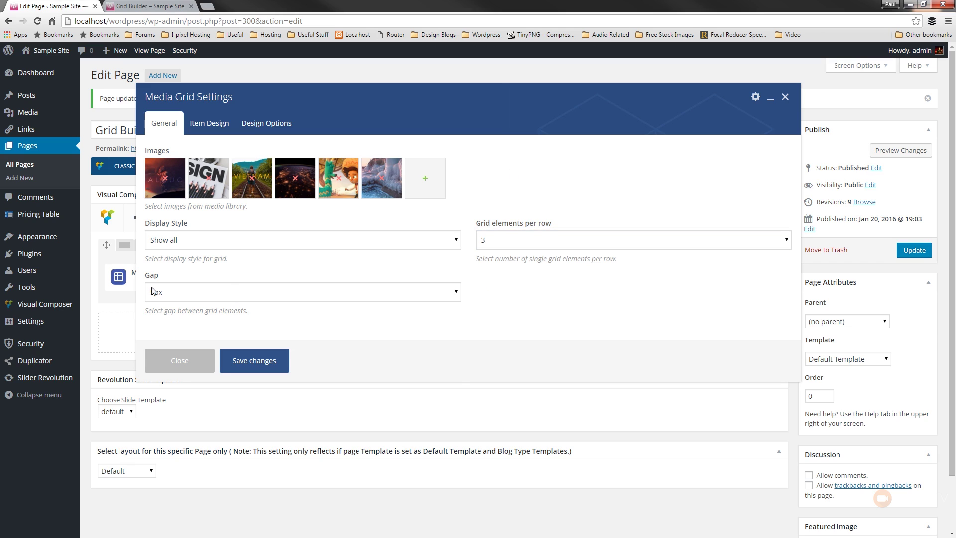
{"action": "left_click", "coordinate": [175, 291]}
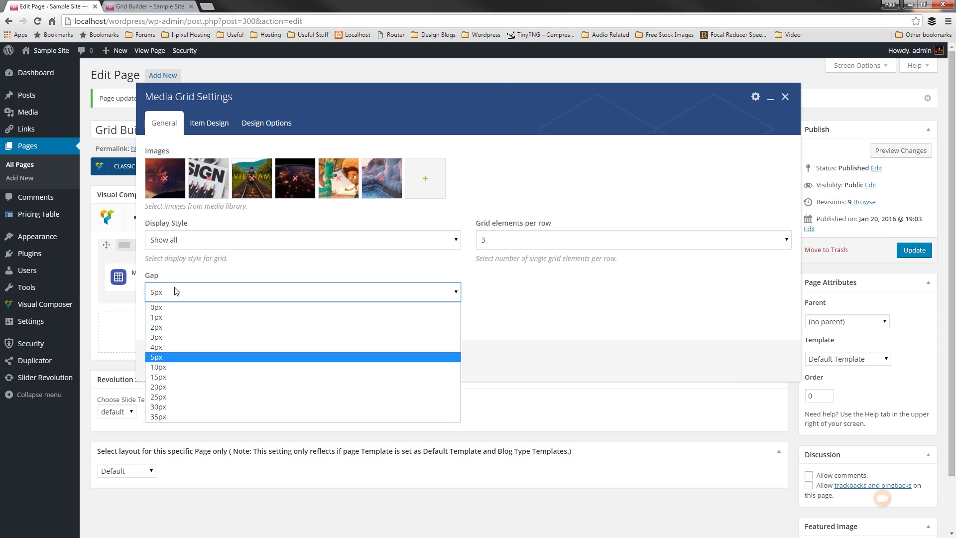
{"action": "left_click", "coordinate": [571, 310]}
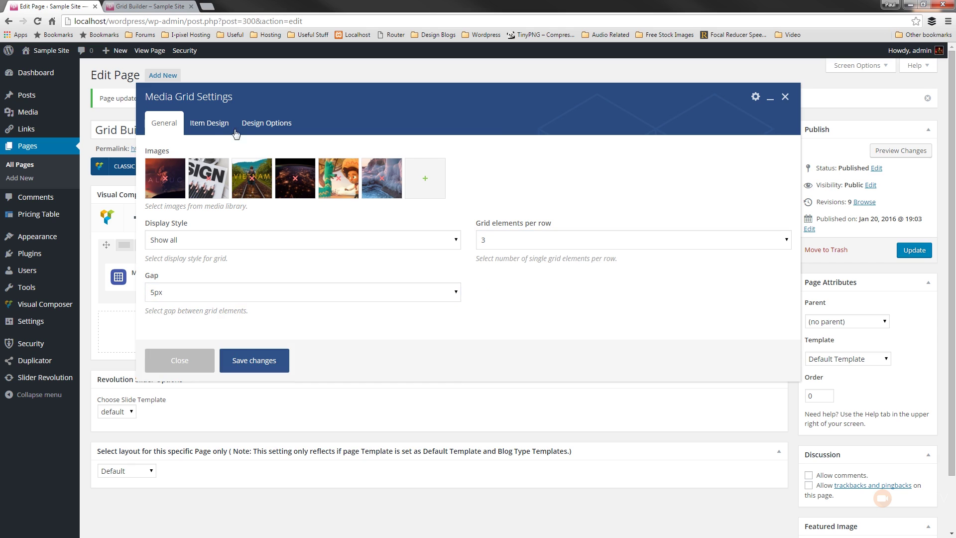
Set the media grid's element template to Masonry media: Simple overlay, check its design options, and save the settings.
{"action": "left_click", "coordinate": [215, 128]}
{"action": "left_click", "coordinate": [183, 171]}
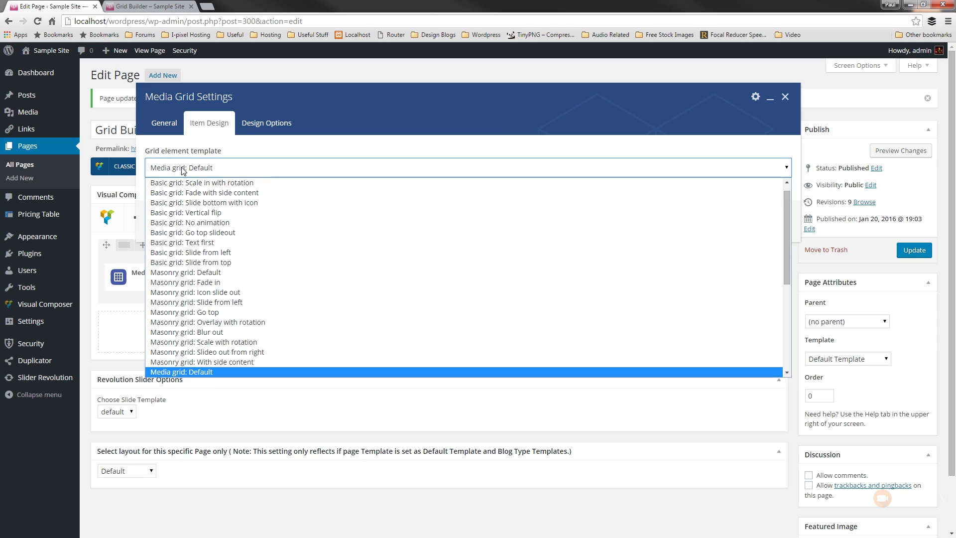
{"action": "scroll", "coordinate": [284, 294], "scroll_direction": "down", "scroll_amount": 4}
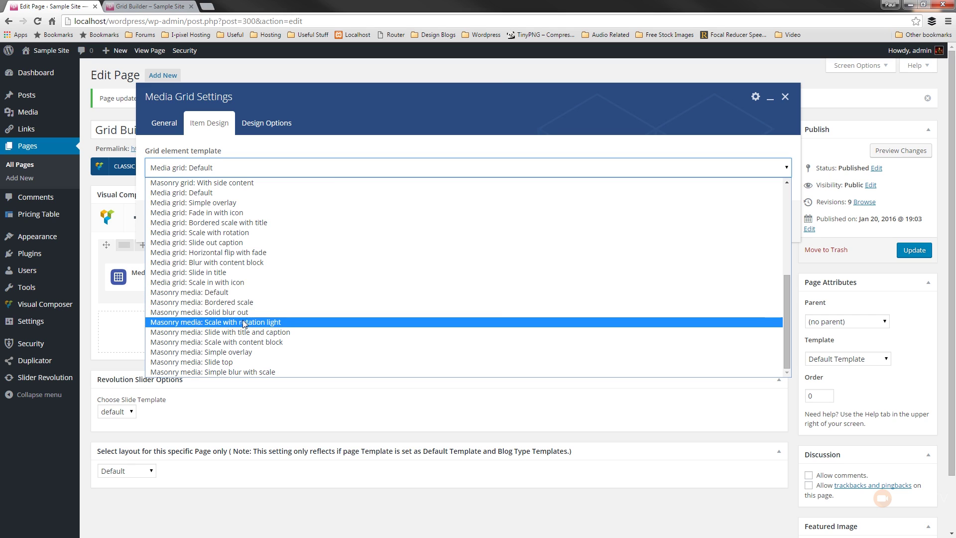
{"action": "left_click", "coordinate": [249, 352]}
{"action": "left_click", "coordinate": [269, 122]}
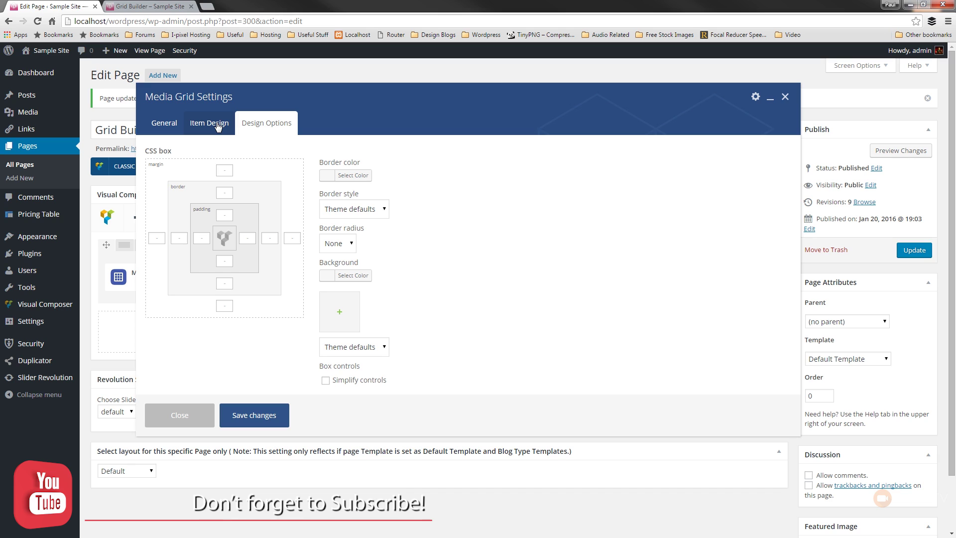
{"action": "left_click", "coordinate": [164, 122]}
{"action": "left_click", "coordinate": [262, 359]}
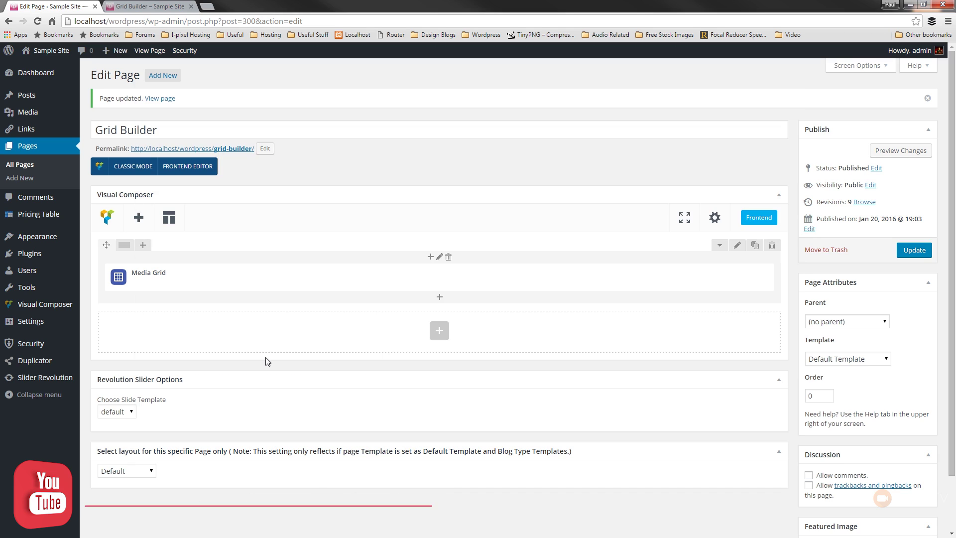
Update the Grid Builder page with the media grid and reload its published version.
{"action": "left_click", "coordinate": [911, 250]}
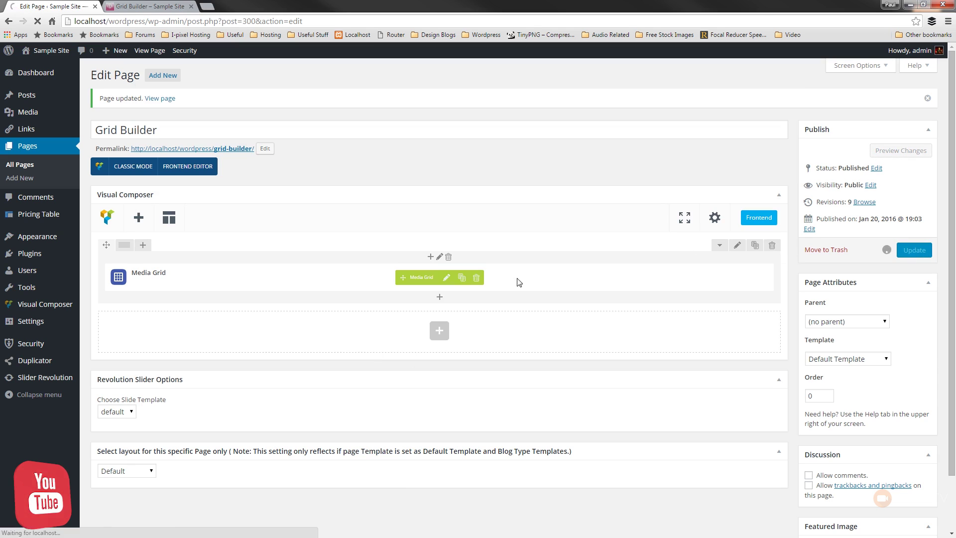
{"action": "left_click", "coordinate": [152, 7]}
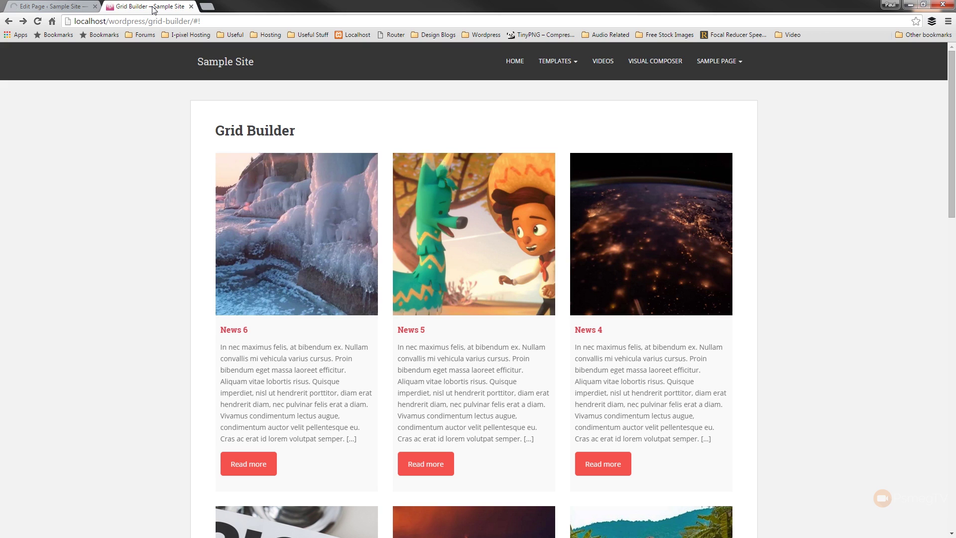
{"action": "left_click", "coordinate": [38, 22]}
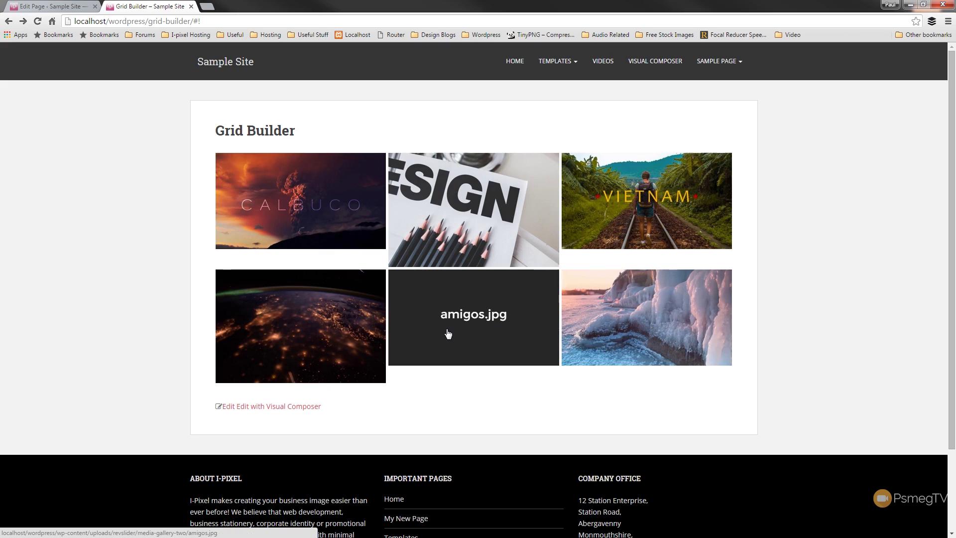
Open the published grid's volcano image in the lightbox, browse through the images to amigos.jpg, and close the lightbox.
{"action": "left_click", "coordinate": [286, 211]}
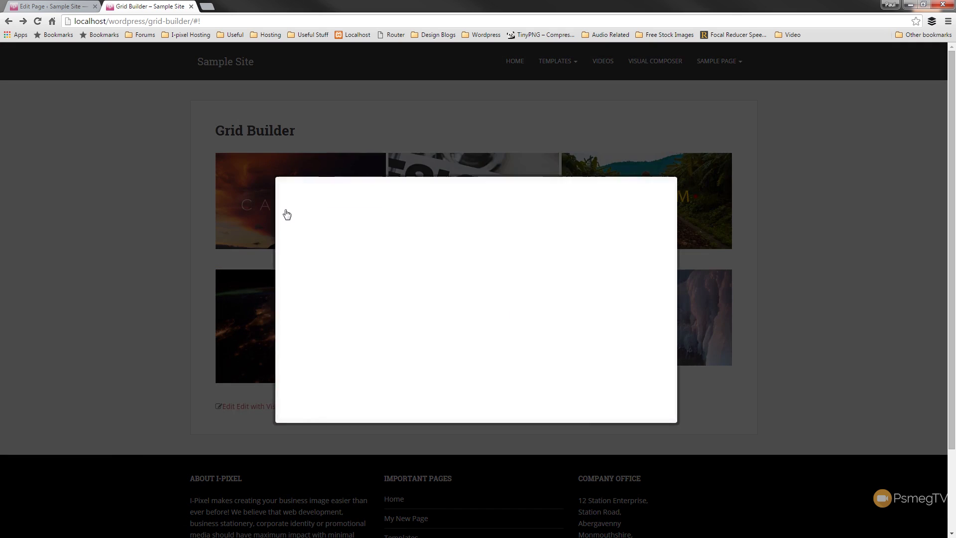
{"action": "left_click", "coordinate": [269, 434]}
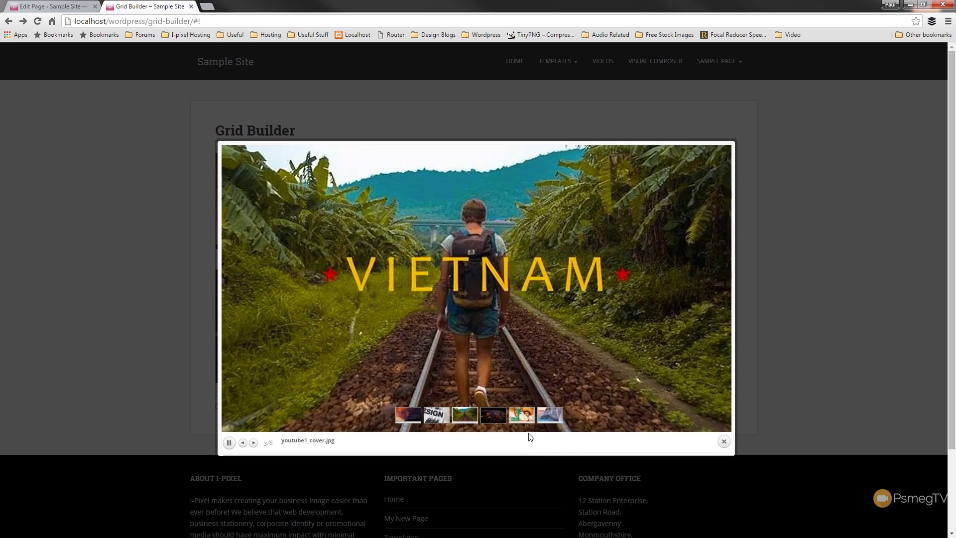
{"action": "left_click", "coordinate": [523, 417]}
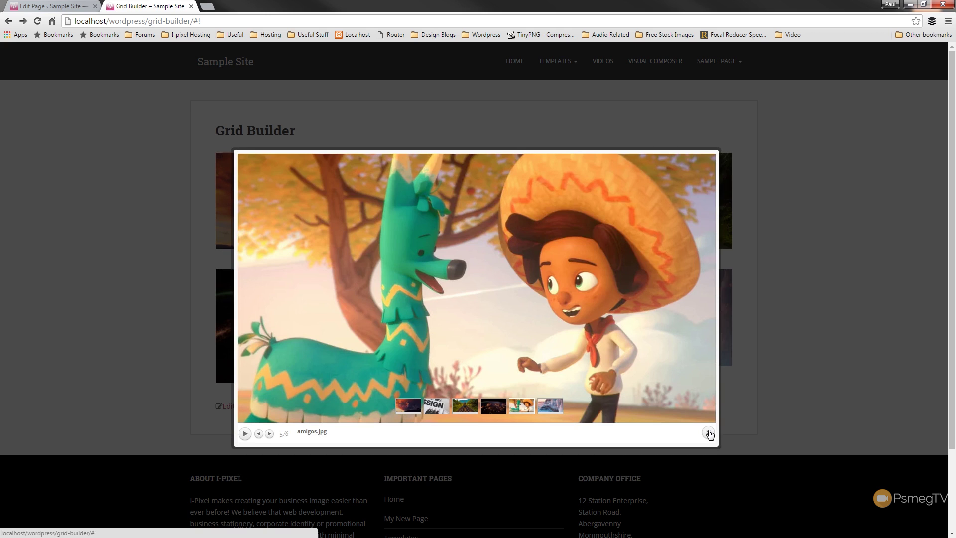
{"action": "left_click", "coordinate": [709, 433]}
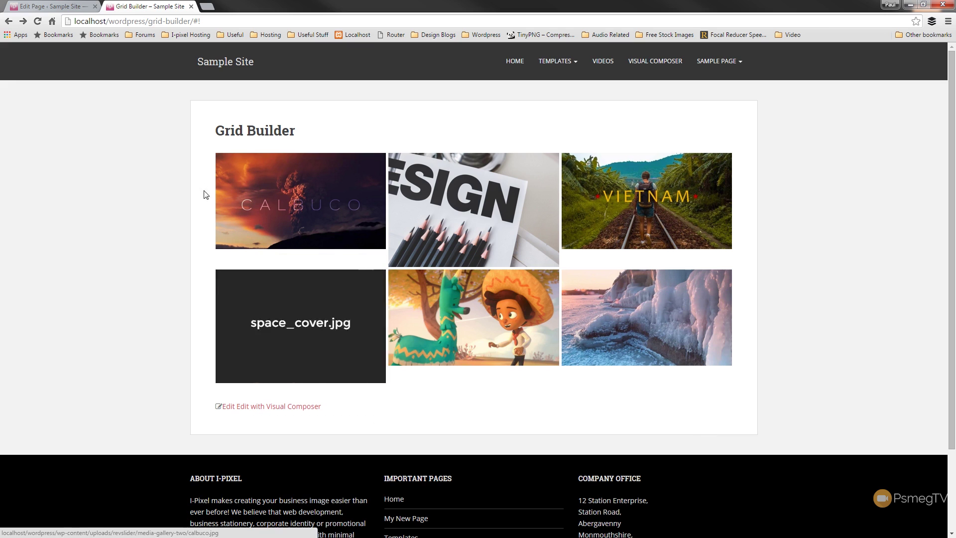
In the page editor, change the media grid's element template to Masonry media: Slide with title and caption and save the settings.
{"action": "left_click", "coordinate": [45, 7]}
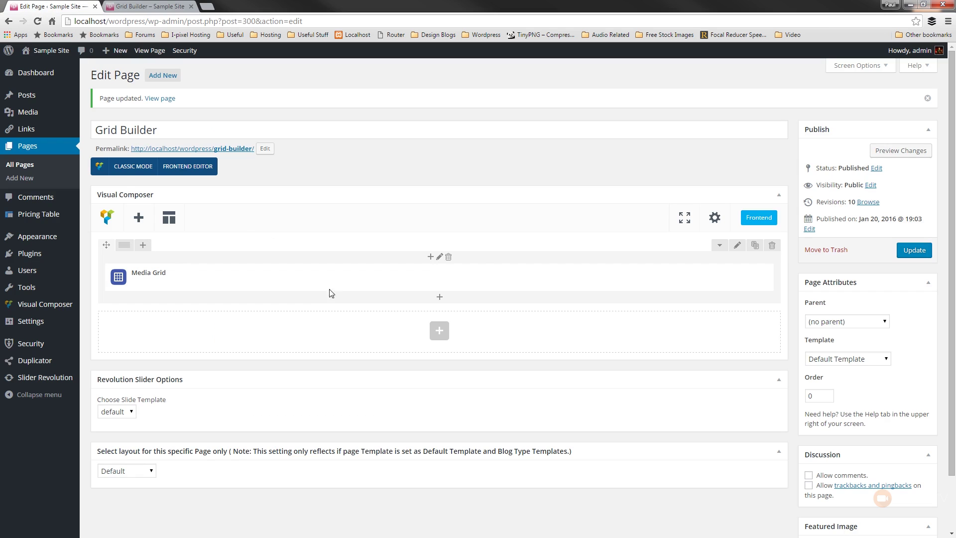
{"action": "left_click", "coordinate": [446, 275]}
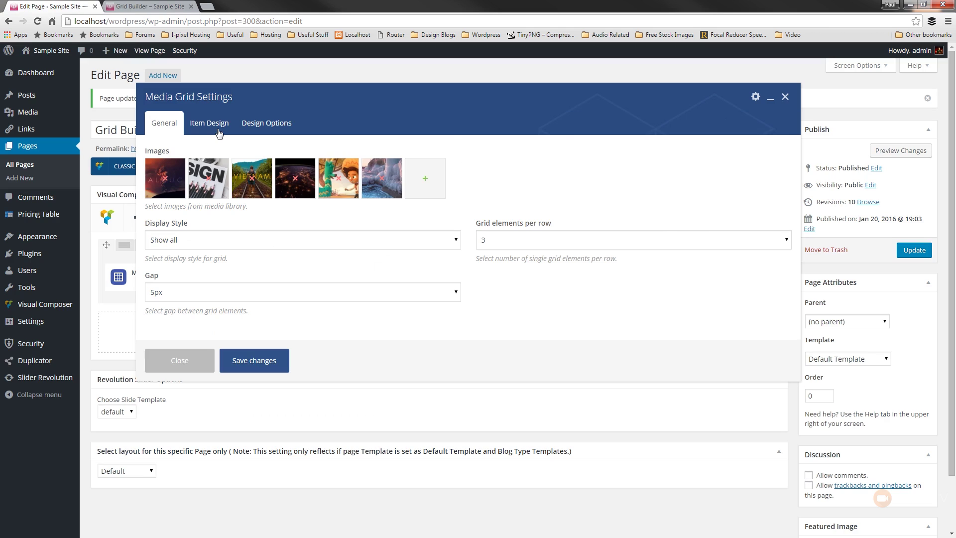
{"action": "left_click", "coordinate": [218, 125]}
{"action": "left_click", "coordinate": [184, 171]}
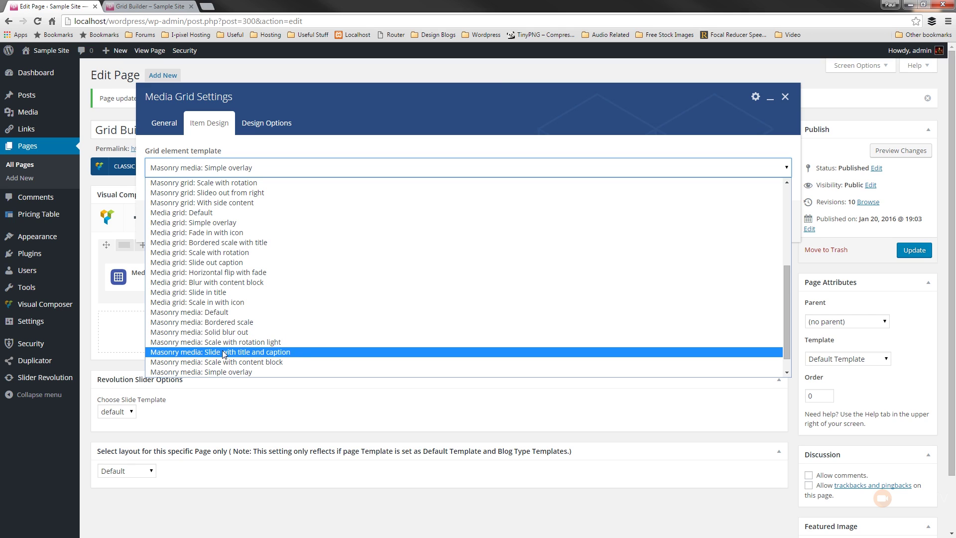
{"action": "left_click", "coordinate": [248, 352]}
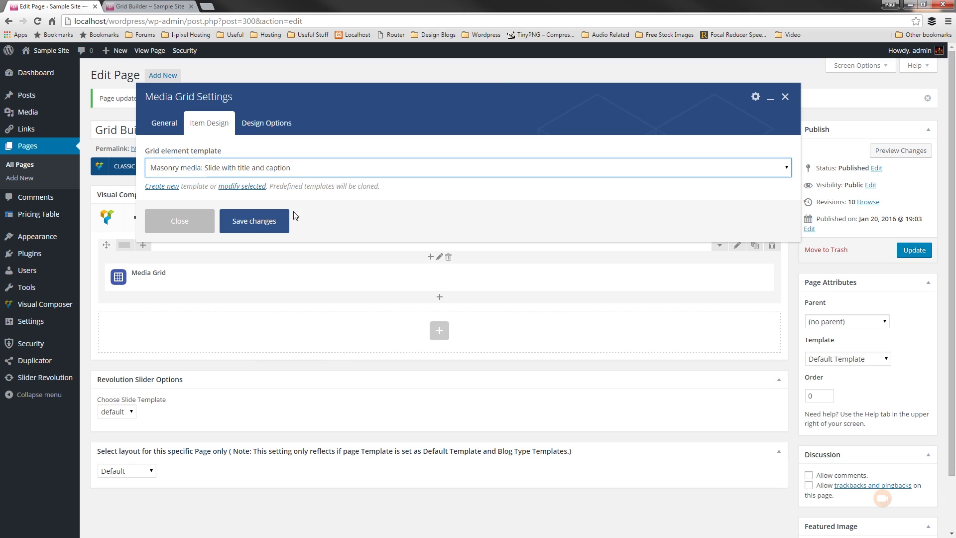
{"action": "left_click", "coordinate": [251, 220]}
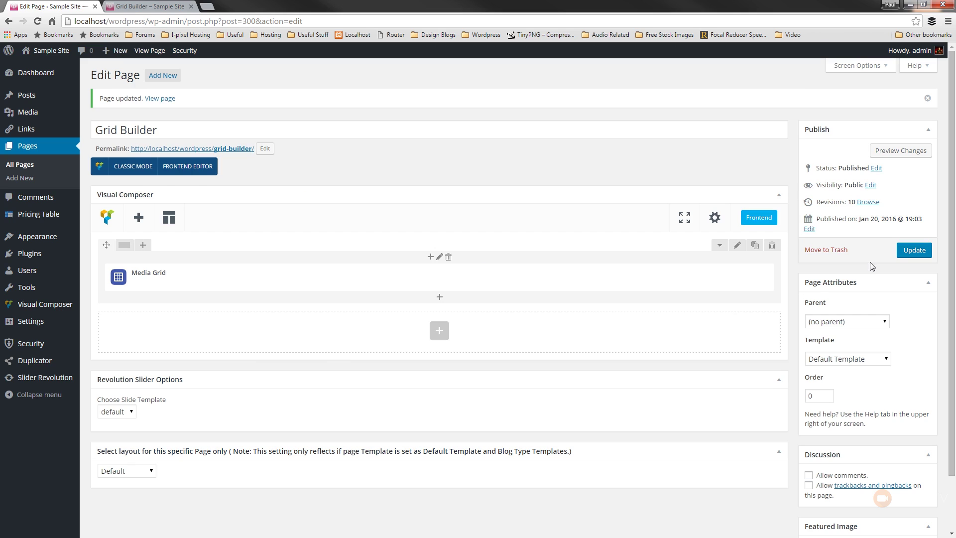
Update the Grid Builder page with the new grid template and reload the published page.
{"action": "left_click", "coordinate": [914, 249]}
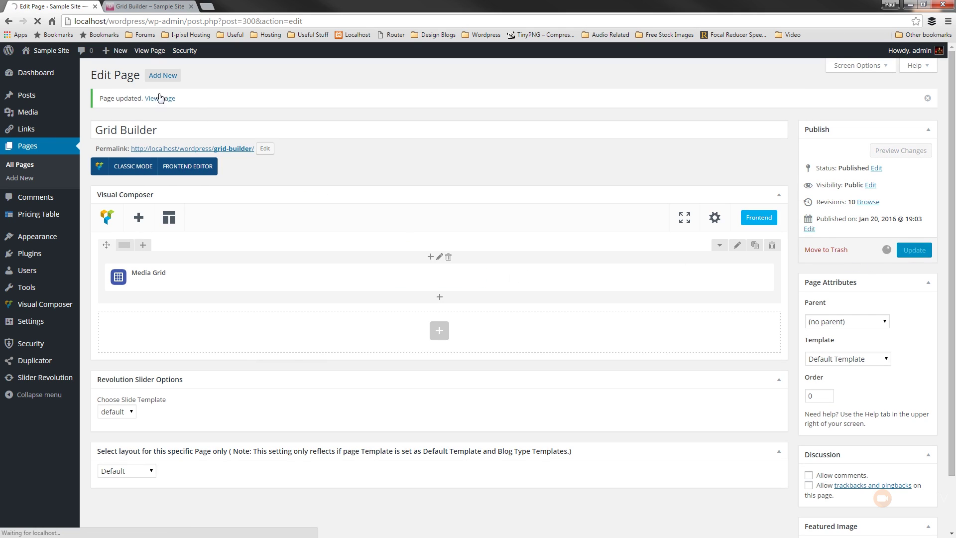
{"action": "left_click", "coordinate": [157, 8]}
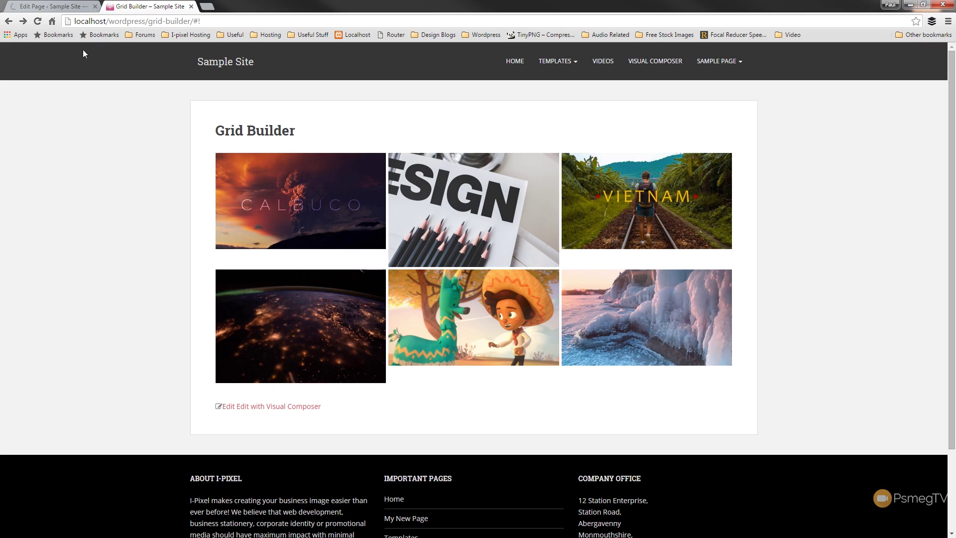
{"action": "left_click", "coordinate": [37, 22]}
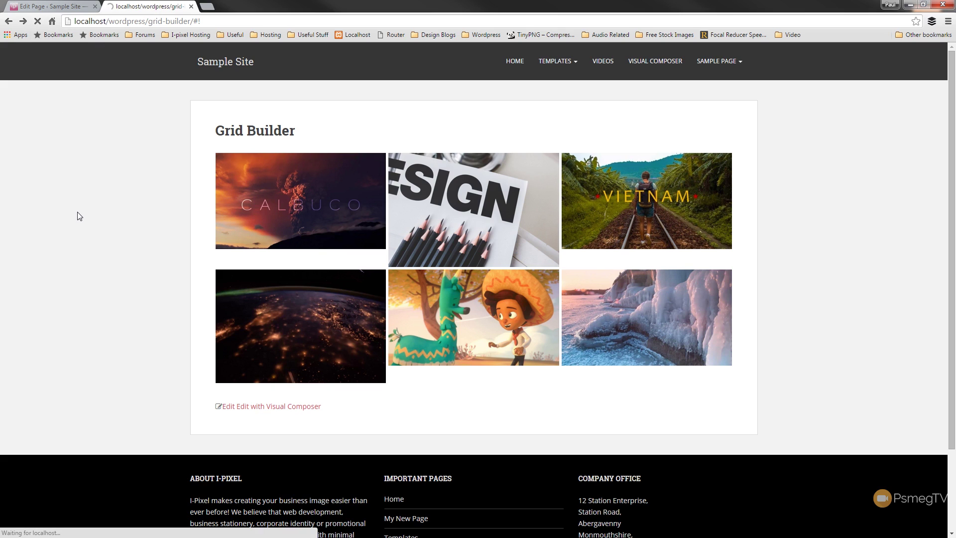